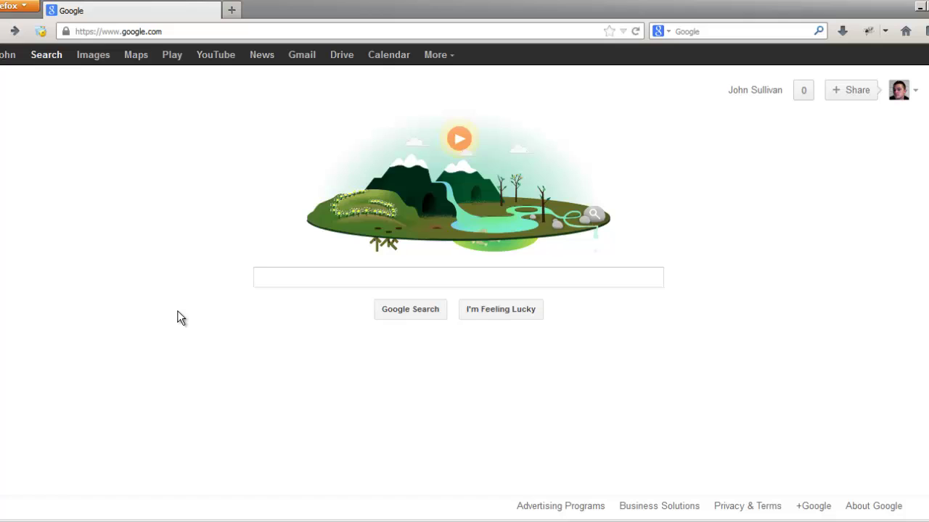
# - Put the cursor in the google.com search box, ready to type a query
pyautogui.click(306, 274)
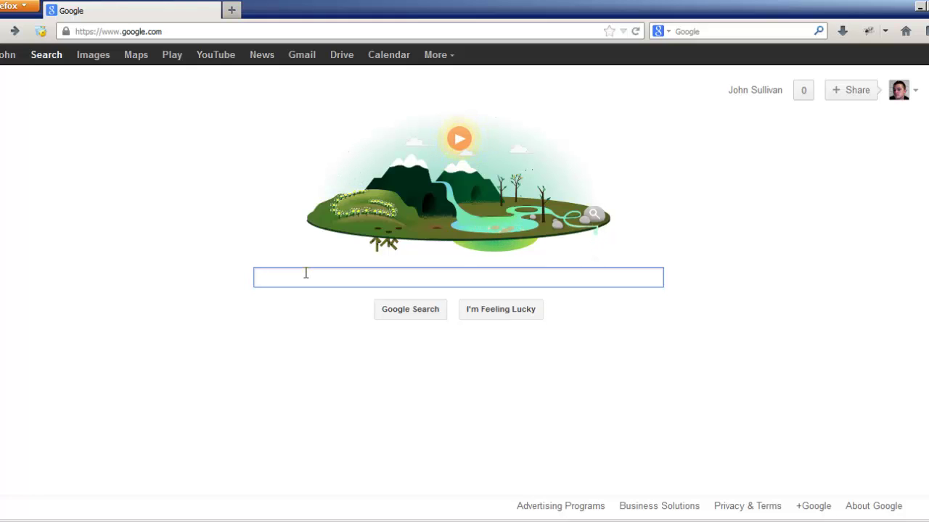
# - Search Google for 'fire' and switch to the image results
pyautogui.write('fire')
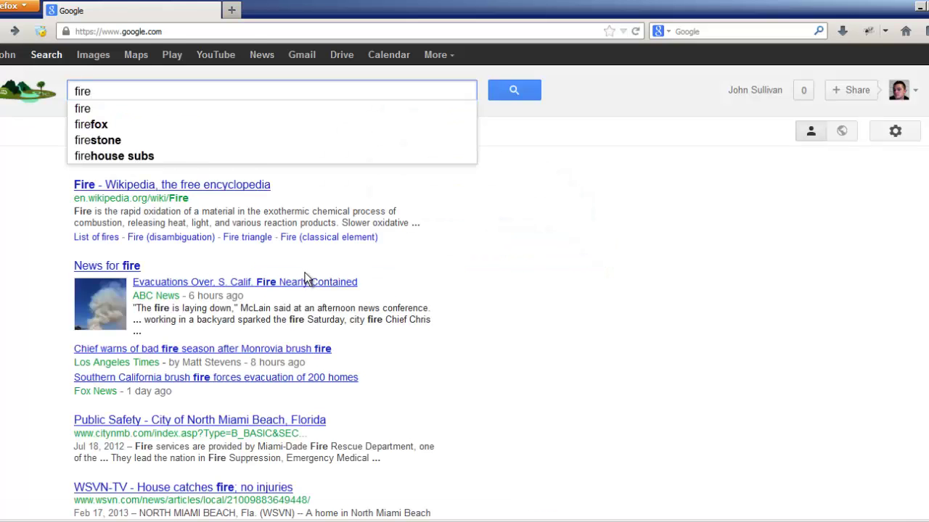
pyautogui.press('Return')
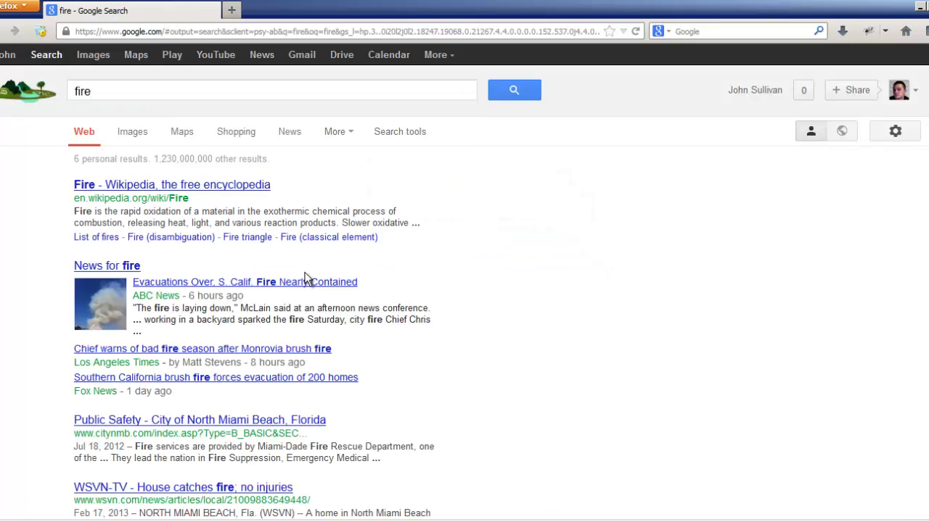
pyautogui.click(93, 55)
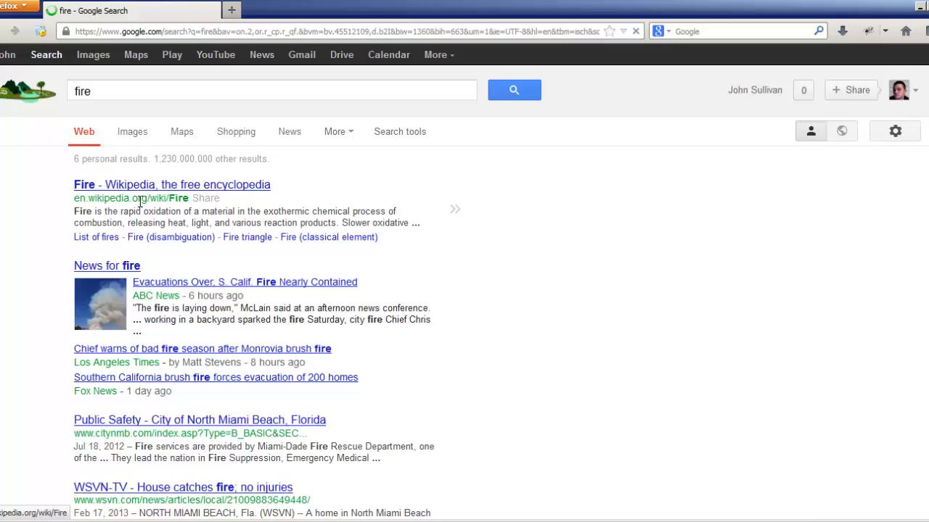
pyautogui.scroll(-5, 215, 135)
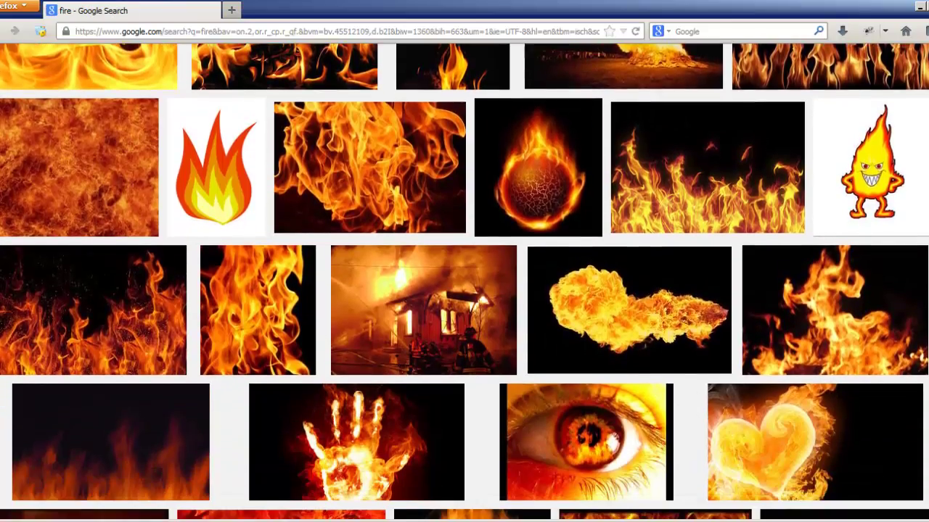
pyautogui.scroll(-3, 464, 281)
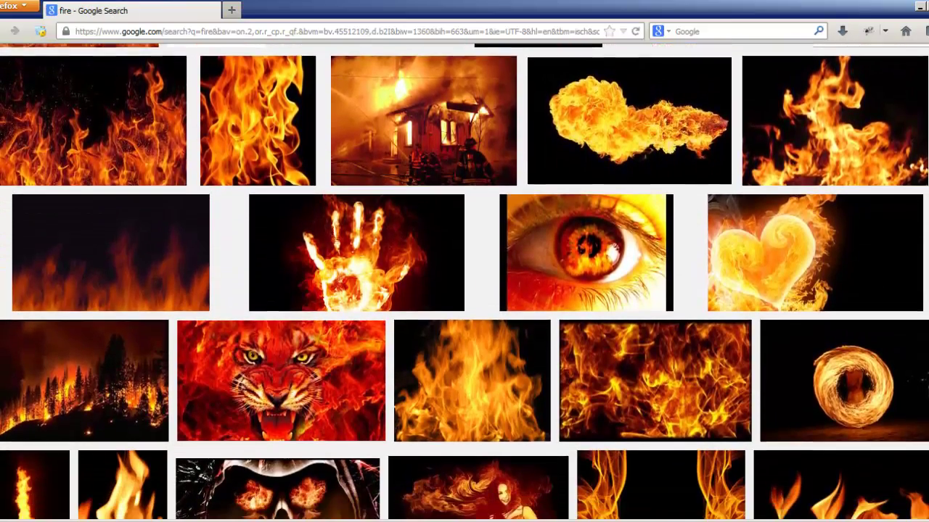
pyautogui.scroll(-1, 465, 281)
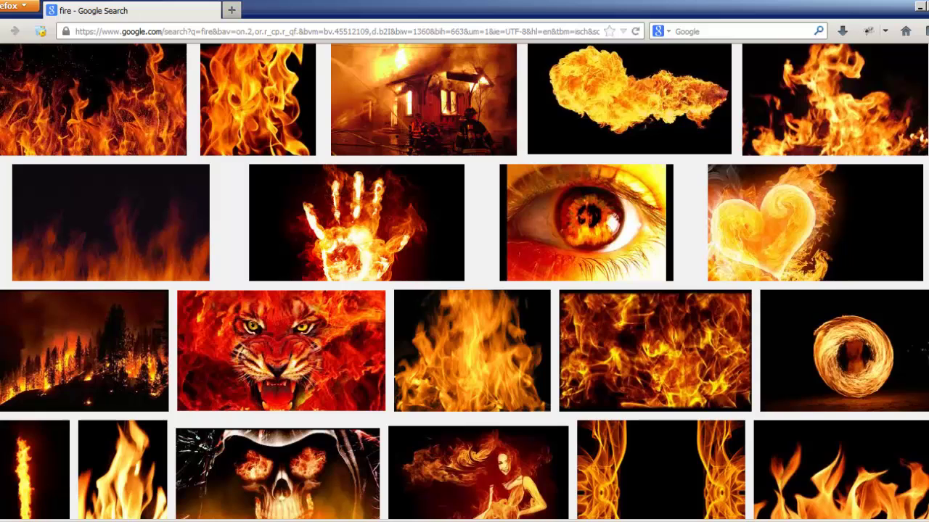
pyautogui.scroll(-3, 465, 282)
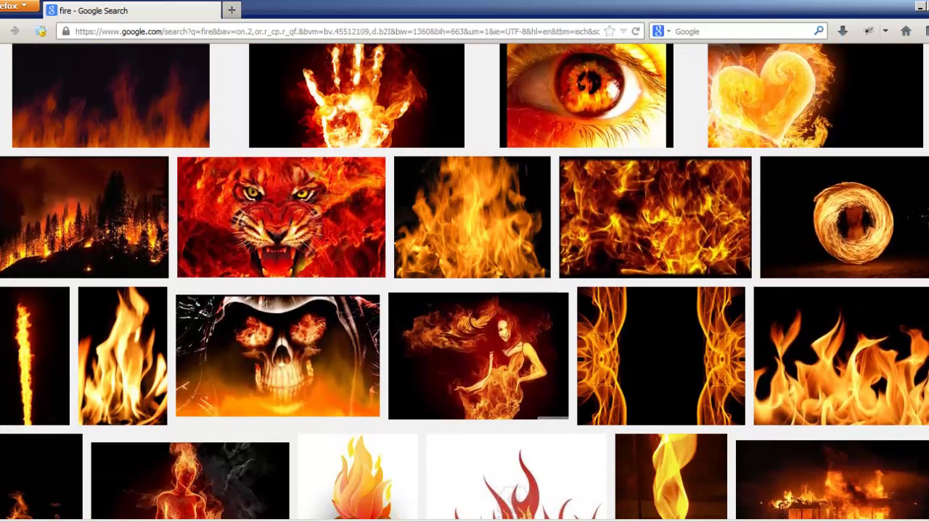
pyautogui.scroll(-2, 464, 282)
pyautogui.scroll(-1, 464, 282)
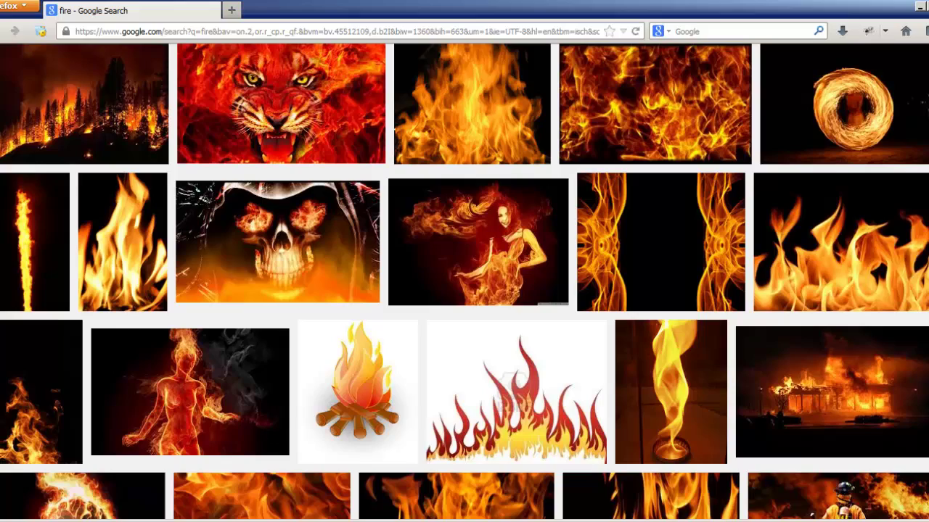
pyautogui.scroll(10, 464, 282)
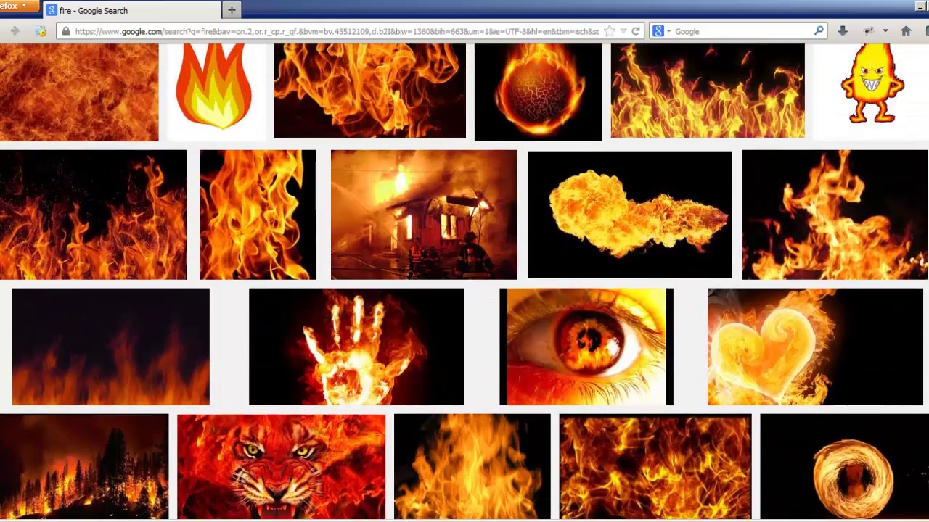
pyautogui.scroll(1, 464, 283)
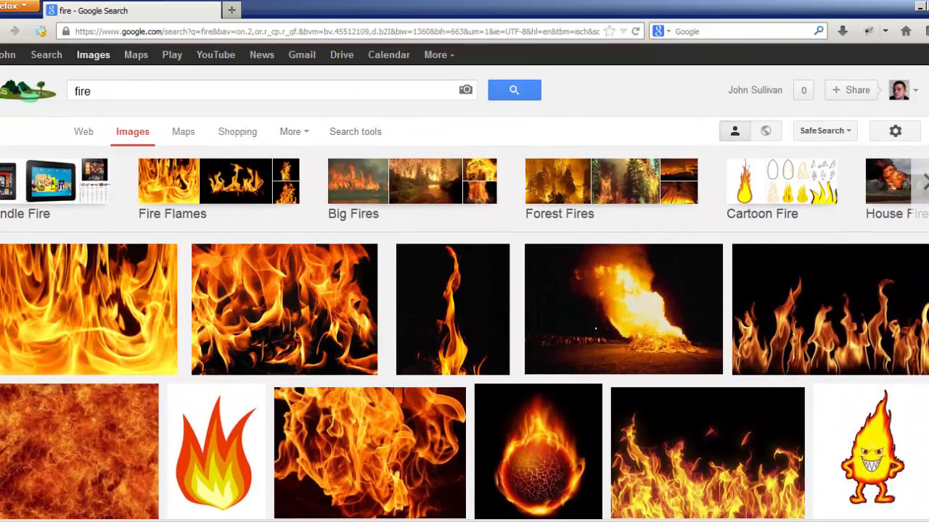
pyautogui.scroll(-6, 465, 282)
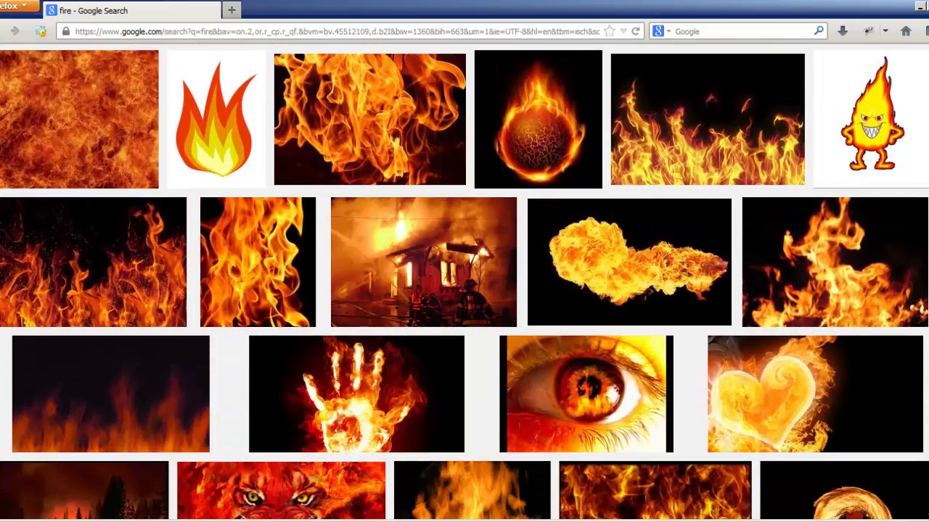
pyautogui.scroll(-7, 465, 281)
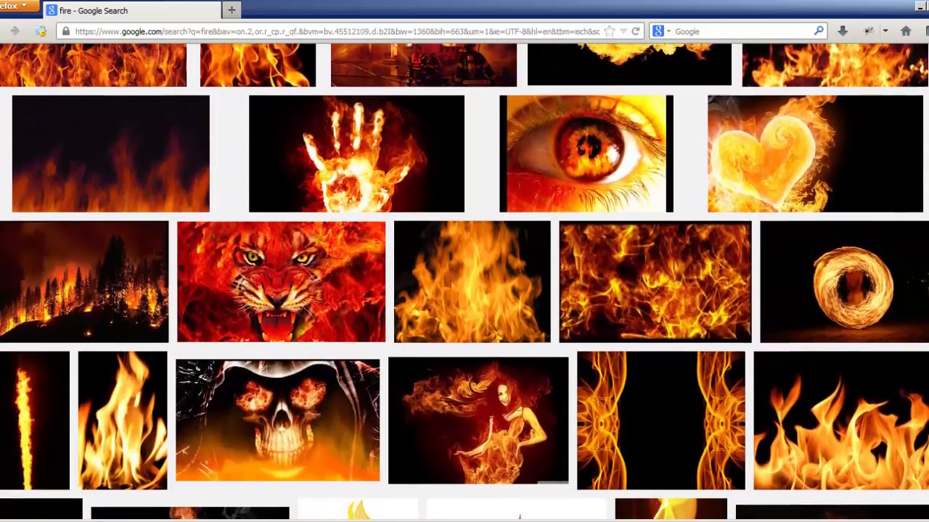
pyautogui.scroll(-7, 465, 282)
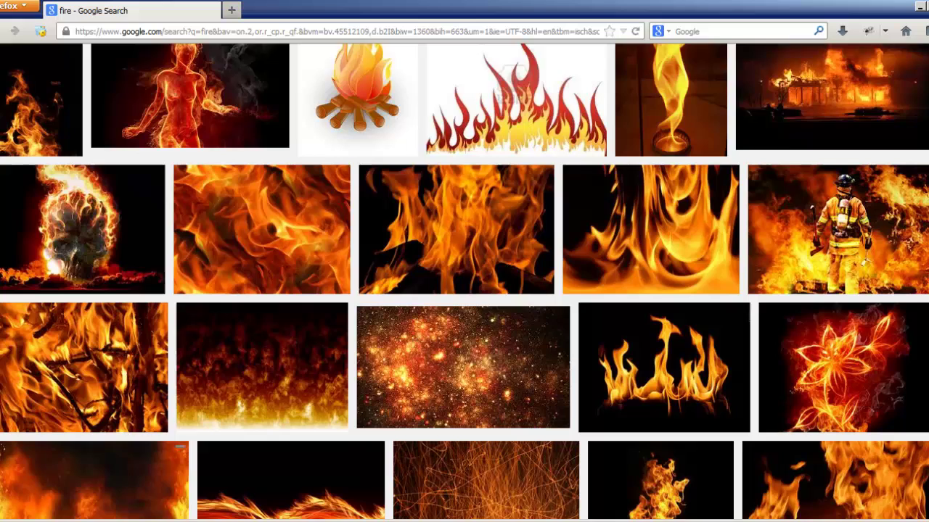
pyautogui.scroll(-1, 465, 281)
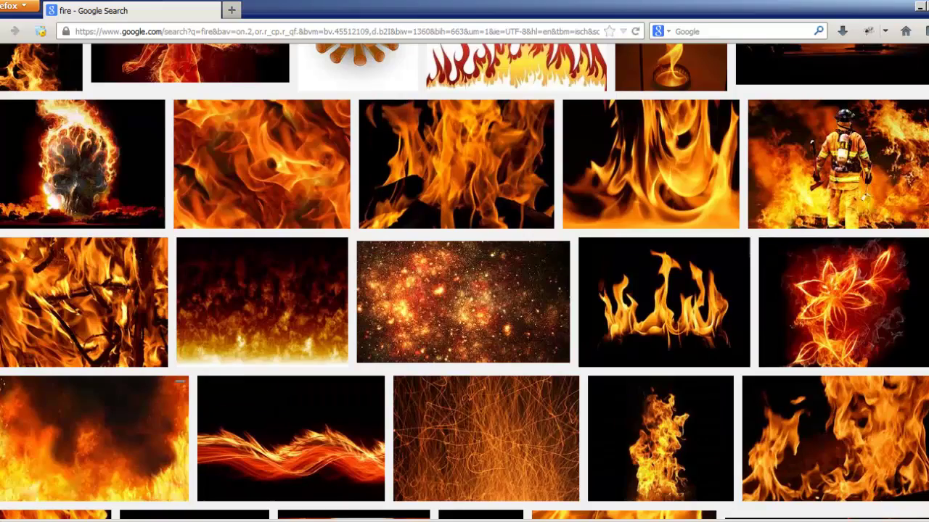
pyautogui.scroll(10, 465, 283)
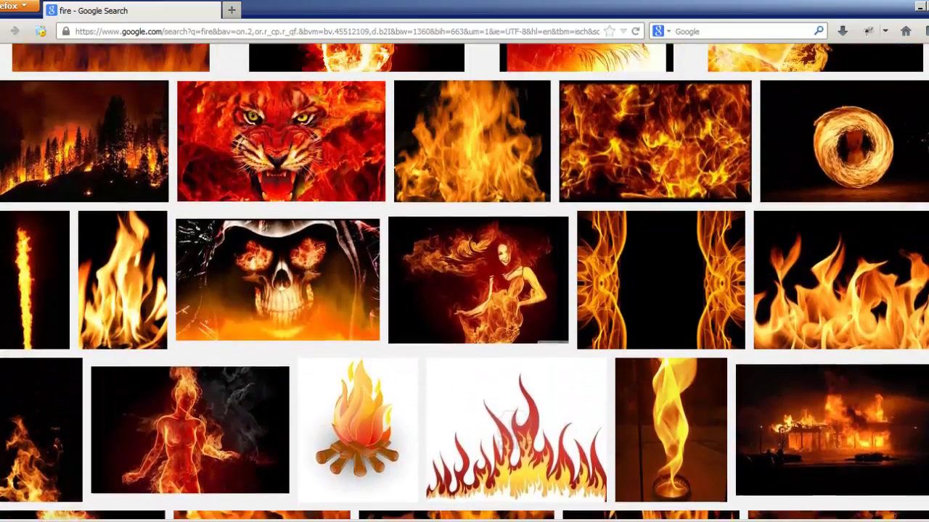
pyautogui.scroll(-15, 464, 283)
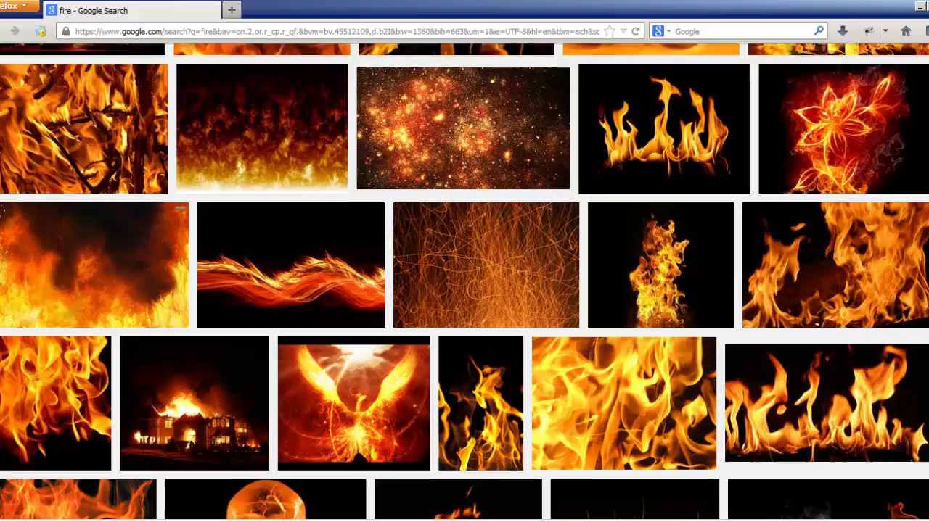
pyautogui.scroll(5, 465, 283)
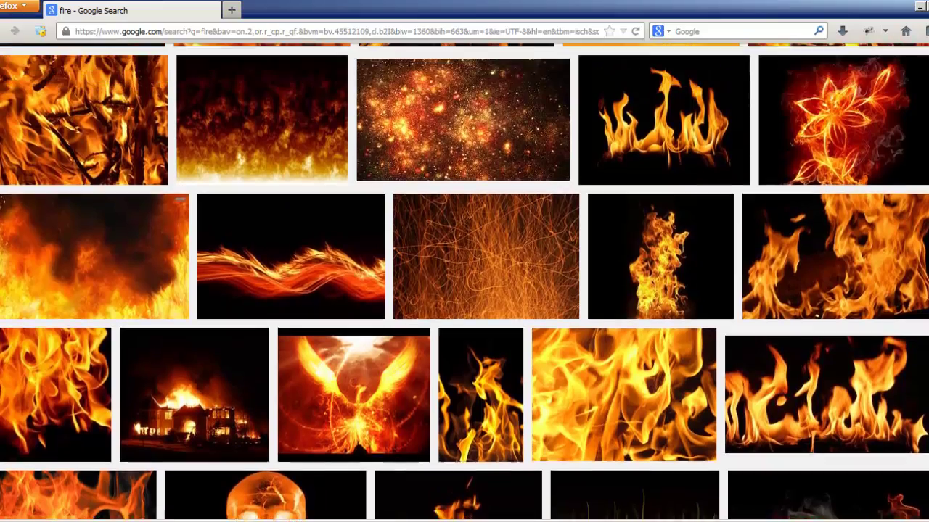
pyautogui.scroll(4, 465, 283)
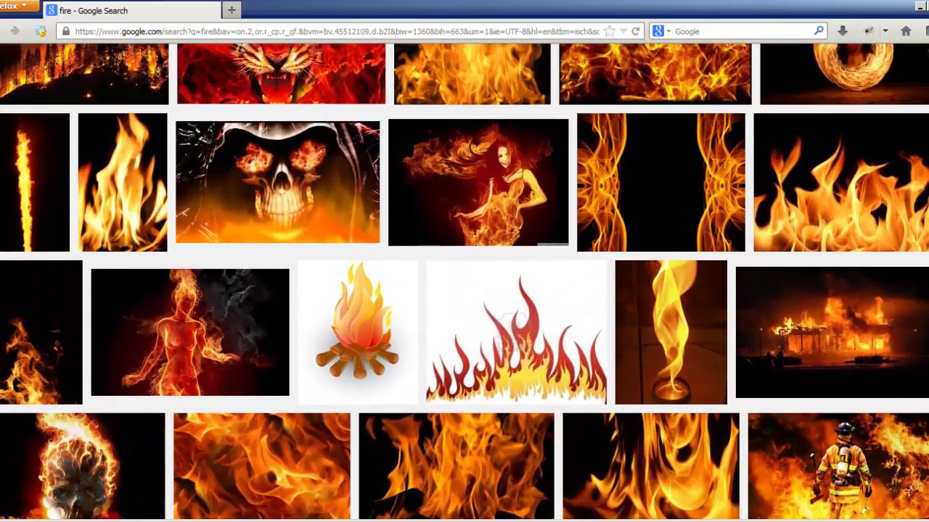
pyautogui.scroll(-6, 465, 283)
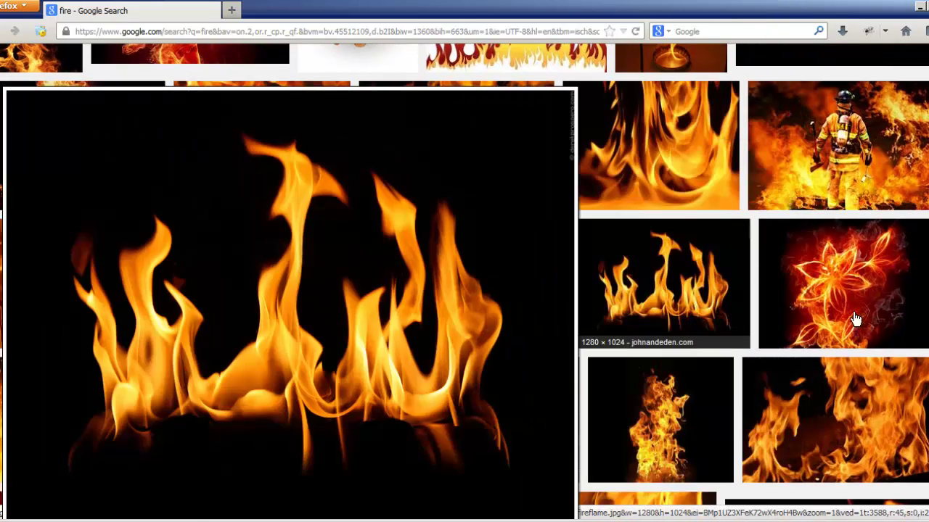
# - Open the original 1280 × 1024 fireflame.jpg flames-on-black picture at full size
pyautogui.moveTo(860, 425)
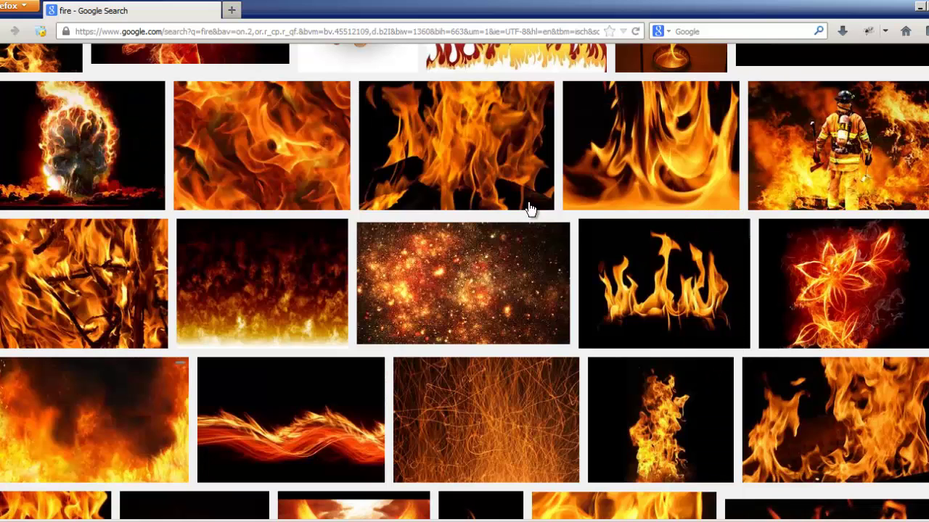
pyautogui.moveTo(671, 274)
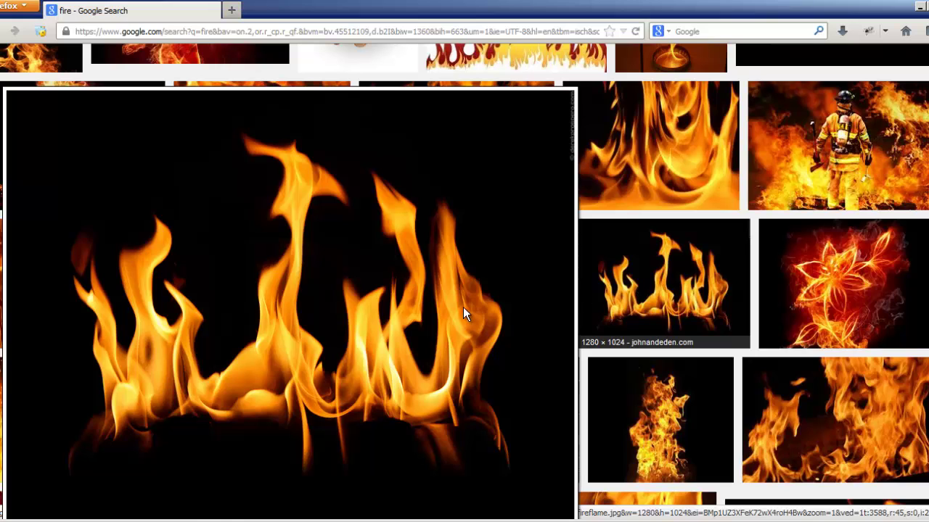
pyautogui.click(674, 284)
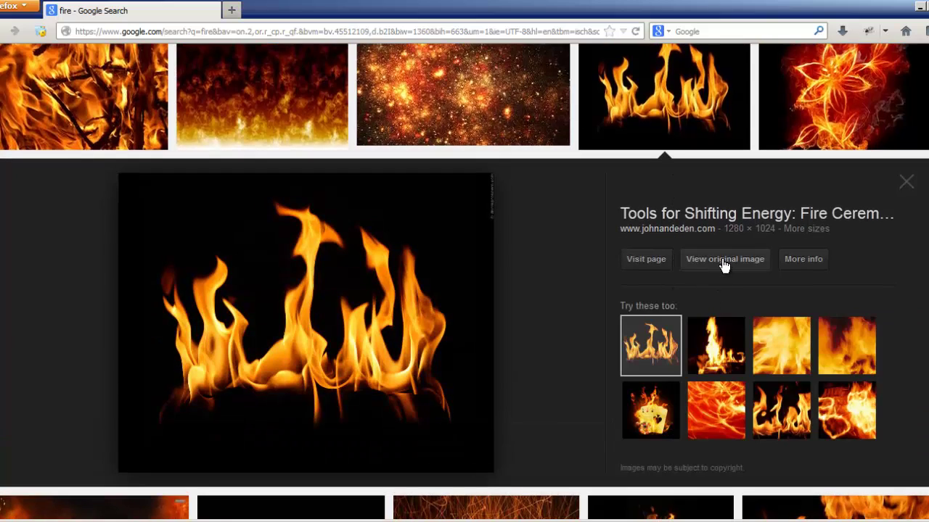
pyautogui.click(723, 260)
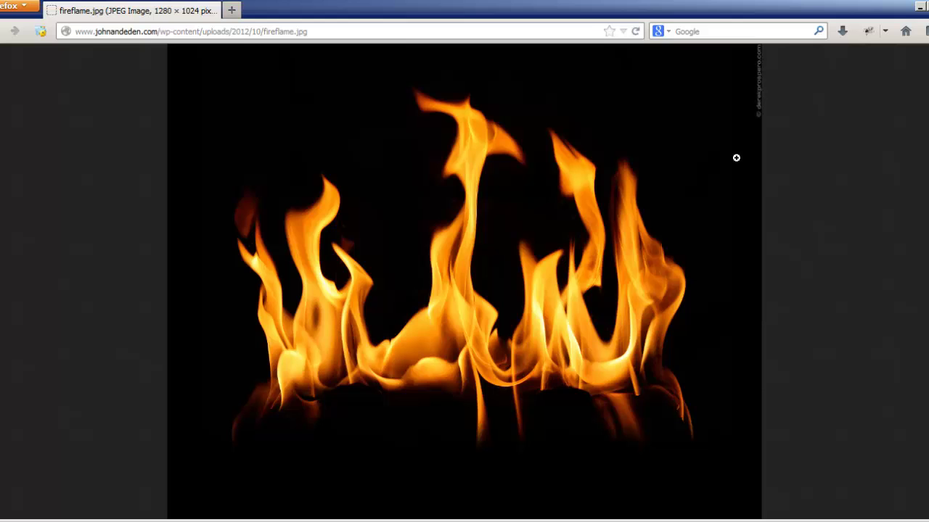
pyautogui.click(462, 212)
# - Copy the flame image to the clipboard
pyautogui.scroll(-5, 464, 236)
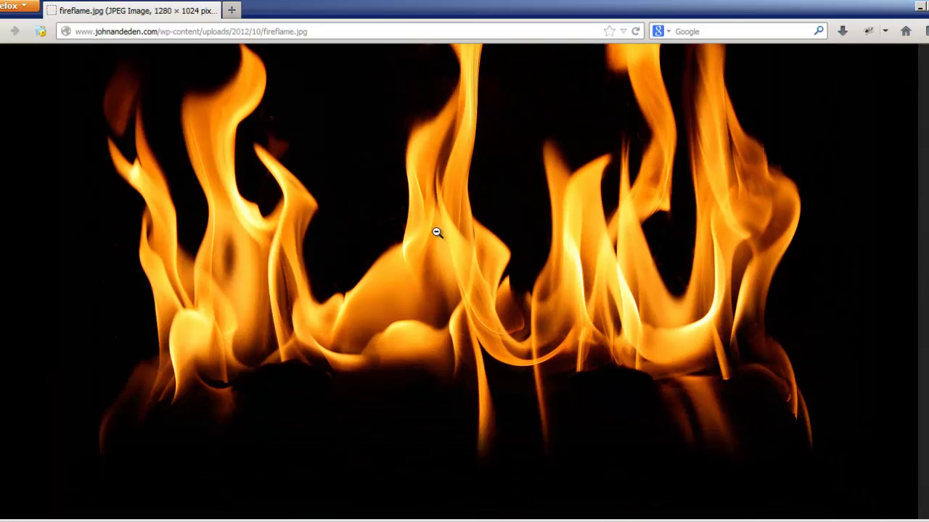
pyautogui.rightClick(390, 195)
pyautogui.click(444, 207)
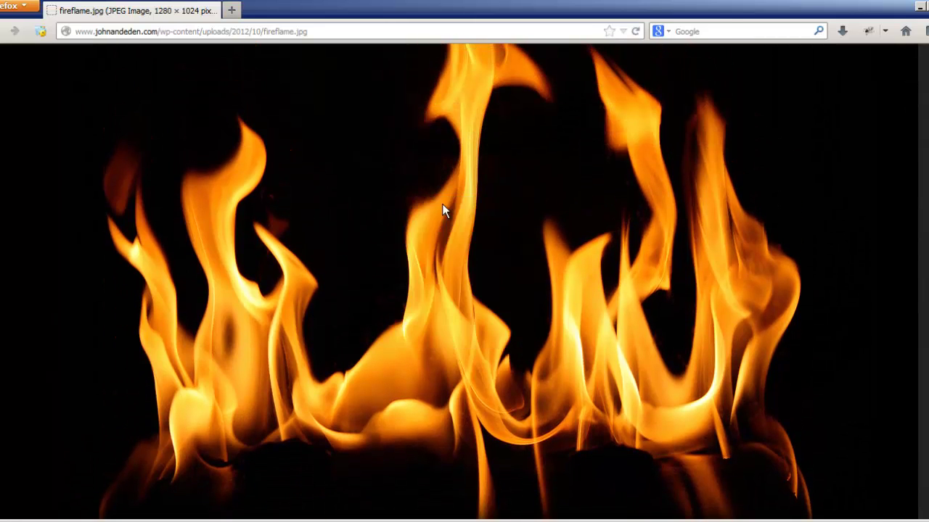
# - In Photoshop, create a new 1280 × 1024 px, 72 ppi document in a floating window
pyautogui.hotkey('alt', 'Tab')
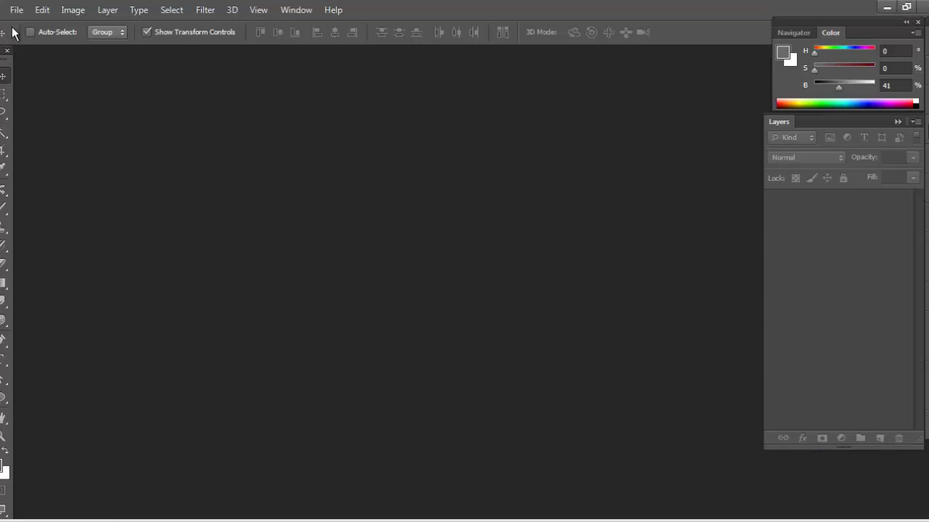
pyautogui.click(16, 9)
pyautogui.click(20, 22)
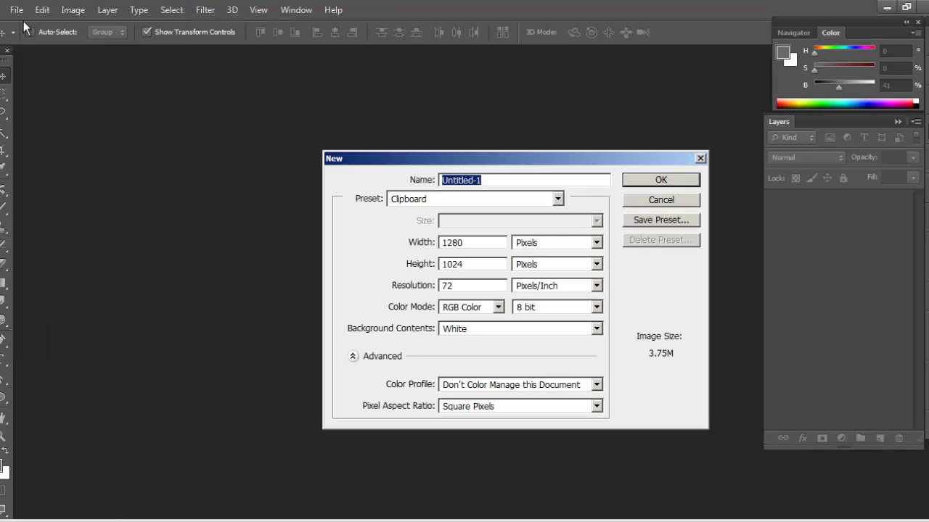
pyautogui.moveTo(404, 156); pyautogui.dragTo(317, 118)
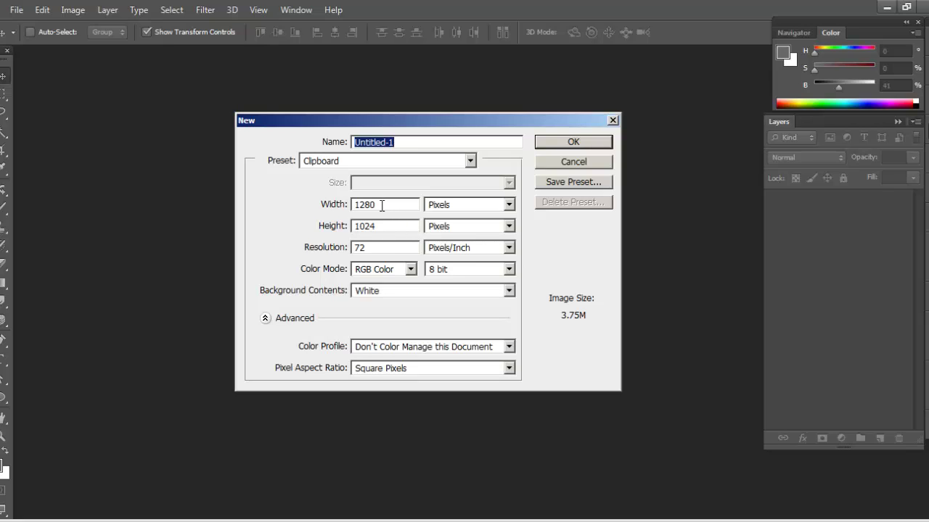
pyautogui.doubleClick(373, 248)
pyautogui.click(573, 144)
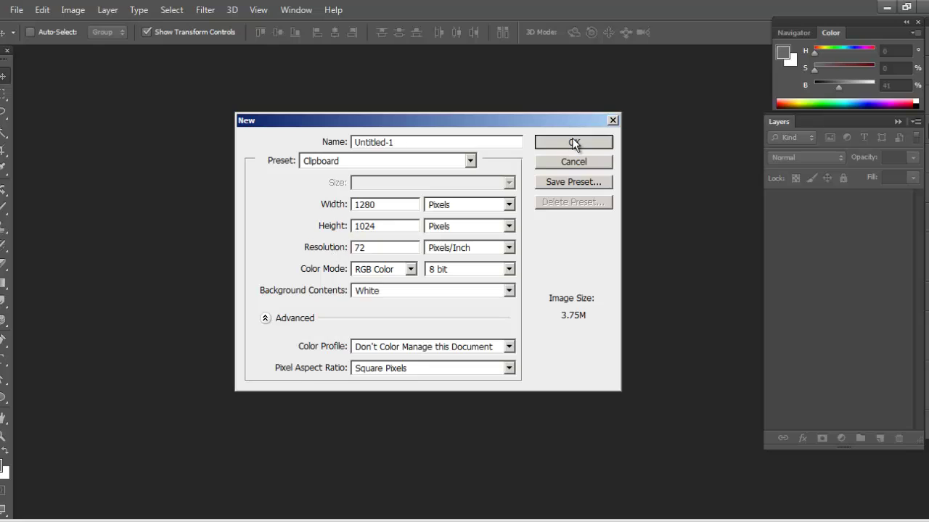
pyautogui.moveTo(228, 53); pyautogui.dragTo(391, 83)
# - Paste the fire photo as Layer 1, then move and enlarge the document window
pyautogui.hotkey('ctrl', 'v')
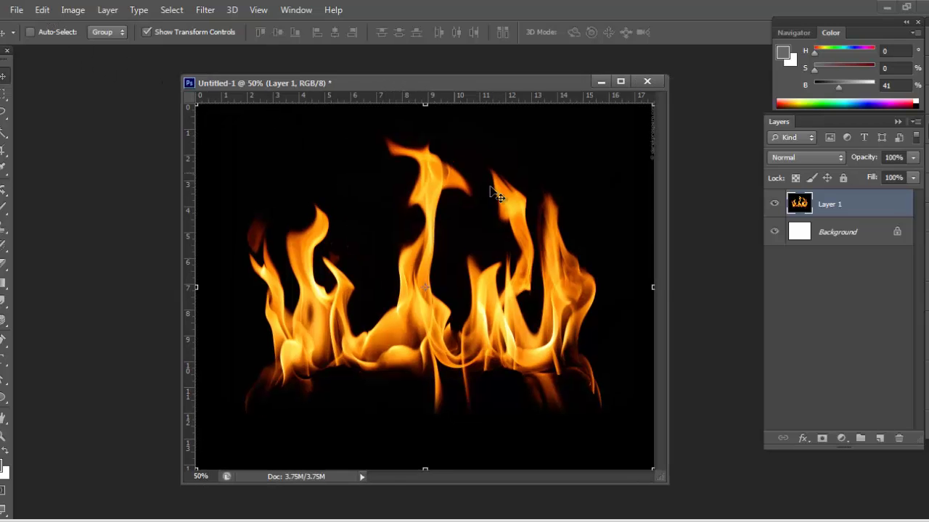
pyautogui.moveTo(452, 85); pyautogui.dragTo(421, 72)
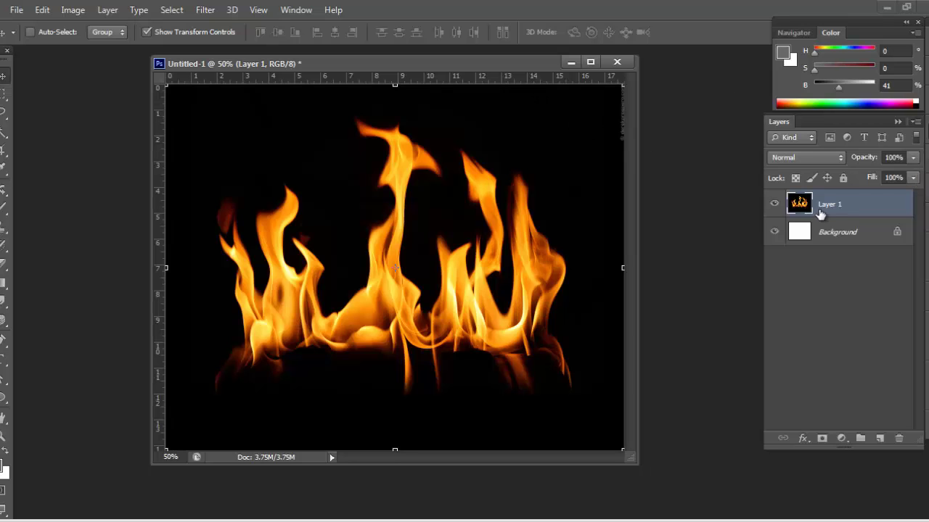
pyautogui.moveTo(627, 452); pyautogui.dragTo(728, 494)
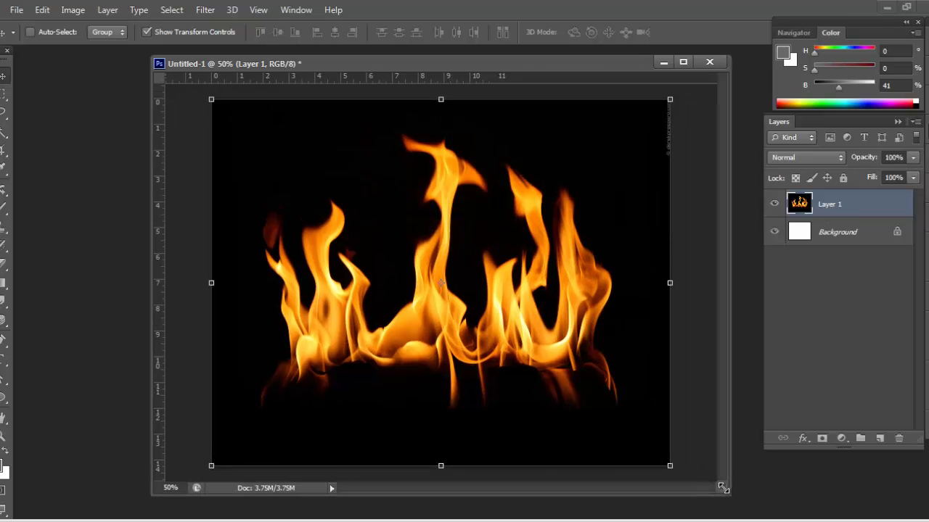
pyautogui.press('l')
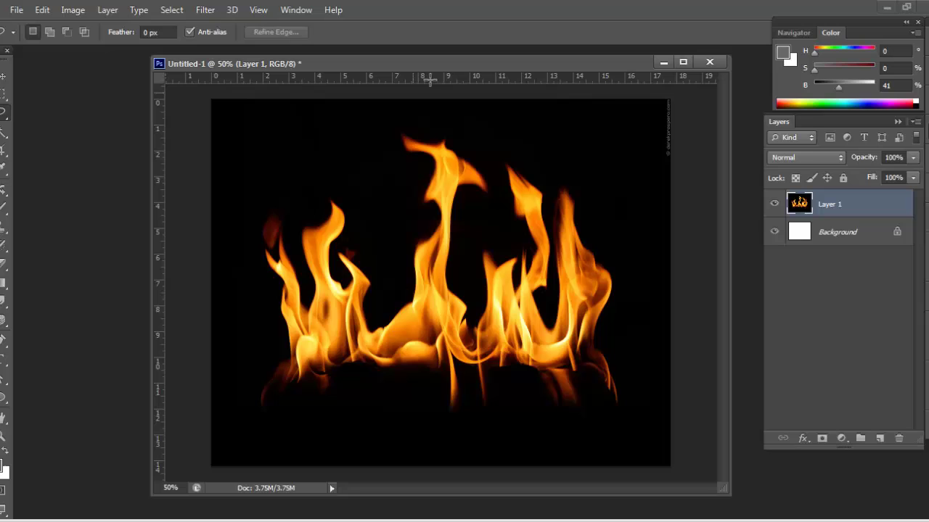
pyautogui.moveTo(529, 63); pyautogui.dragTo(494, 65)
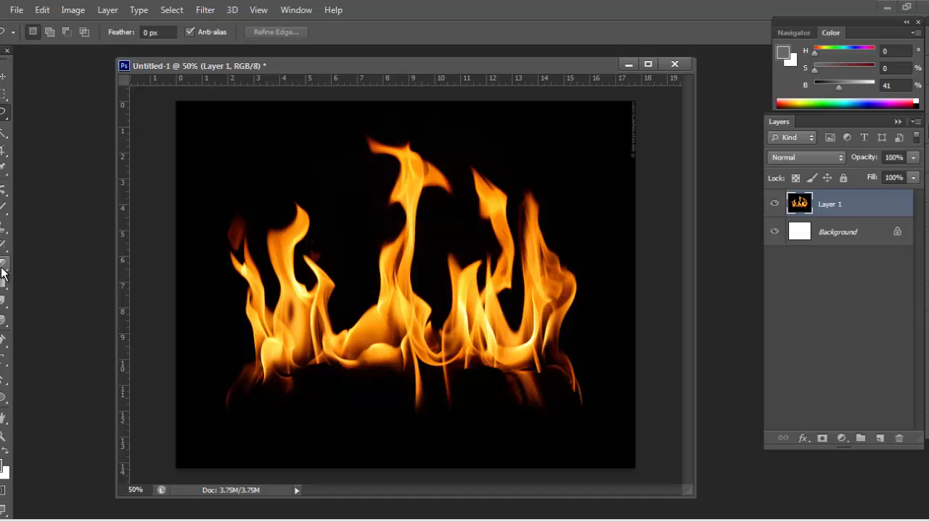
# - Choose the Brush tool with a soft 300 px brush preset
pyautogui.click(4, 207)
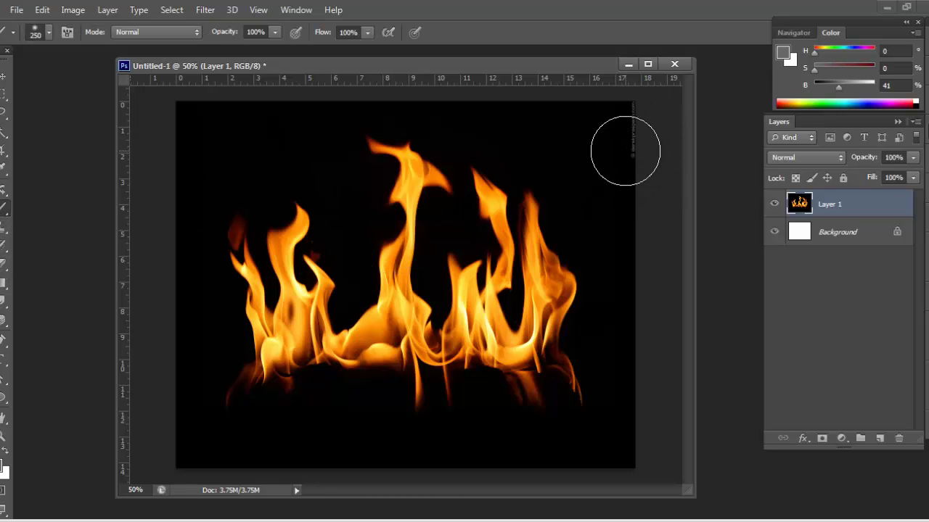
pyautogui.press('i')
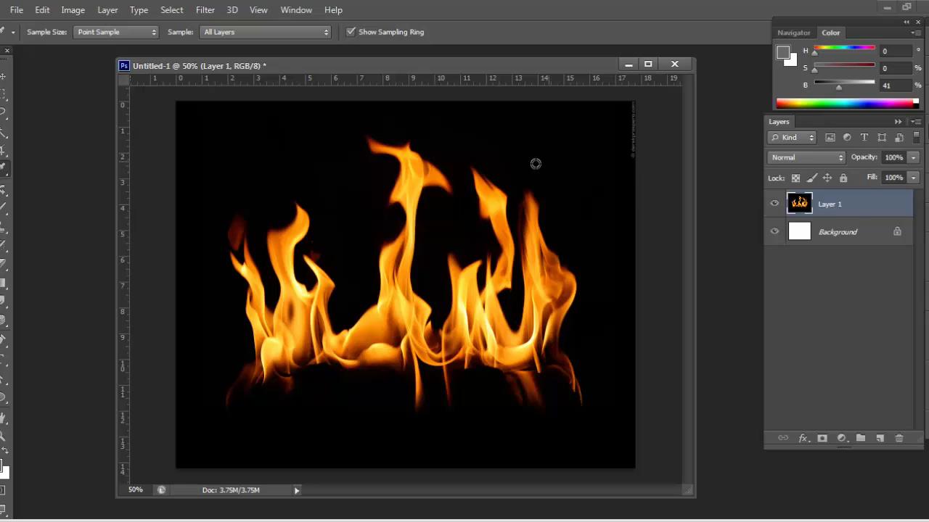
pyautogui.click(3, 209)
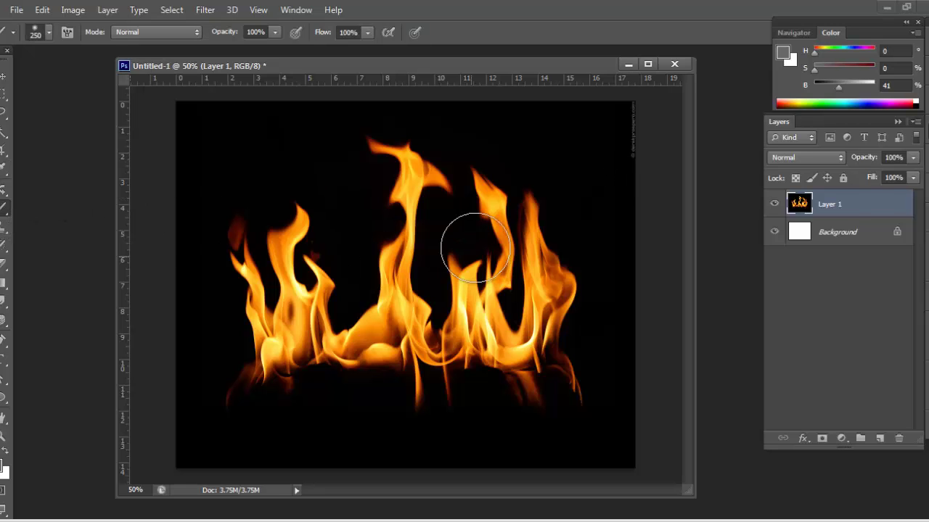
pyautogui.rightClick(494, 247)
pyautogui.click(637, 244)
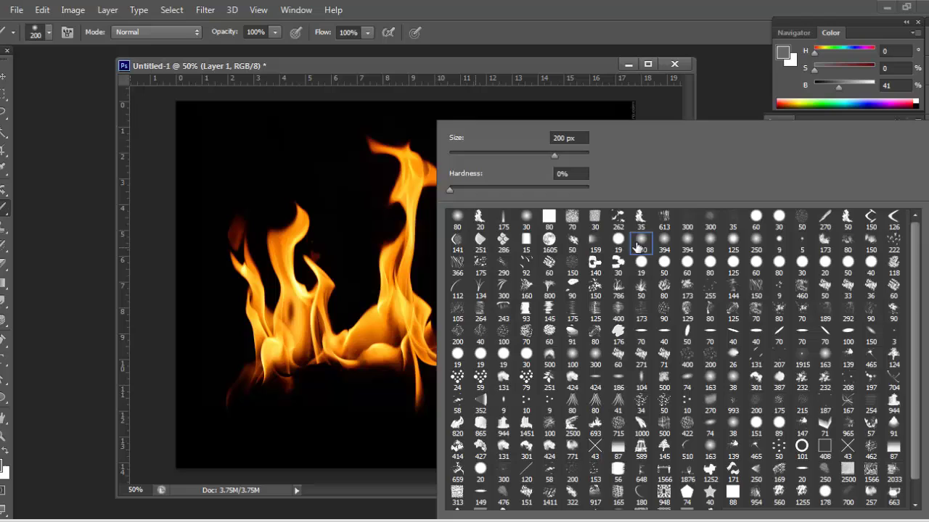
pyautogui.press('Return')
# - Set the painting colour to default black, undoing the test strokes on the fire image
pyautogui.moveTo(609, 228)
pyautogui.mouseDown()
pyautogui.moveTo(627, 185)
pyautogui.moveTo(641, 181)
pyautogui.moveTo(644, 127)
pyautogui.mouseUp()
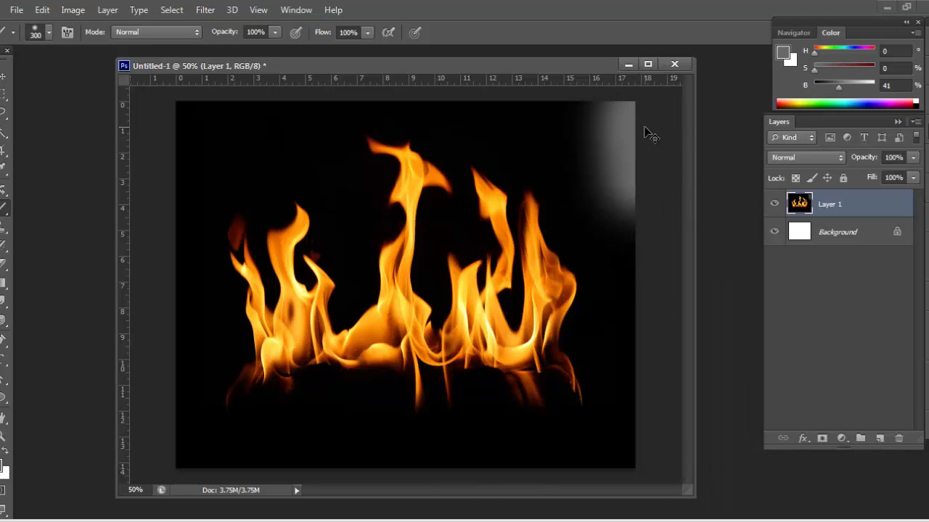
pyautogui.hotkey('ctrl', 'z')
pyautogui.press('d')
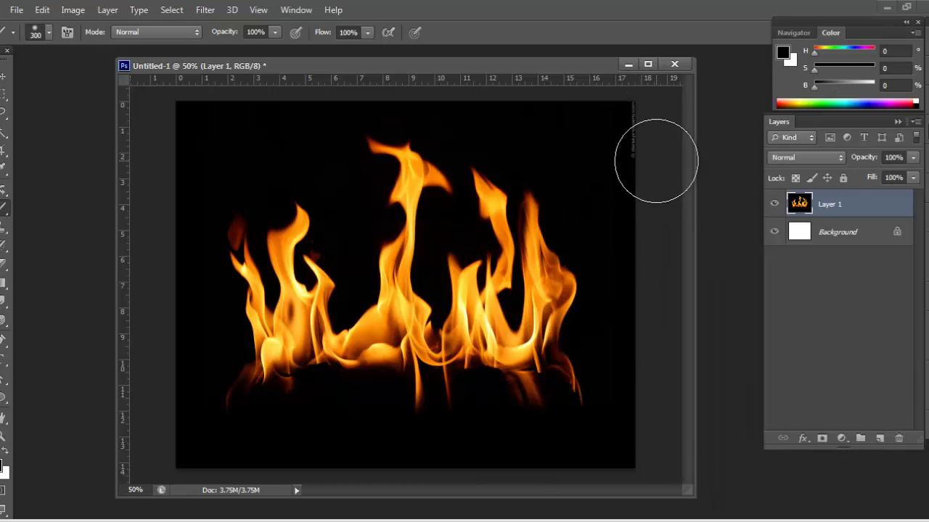
pyautogui.moveTo(655, 160)
pyautogui.mouseDown()
pyautogui.moveTo(639, 124)
pyautogui.moveTo(643, 132)
pyautogui.moveTo(684, 124)
pyautogui.mouseUp()
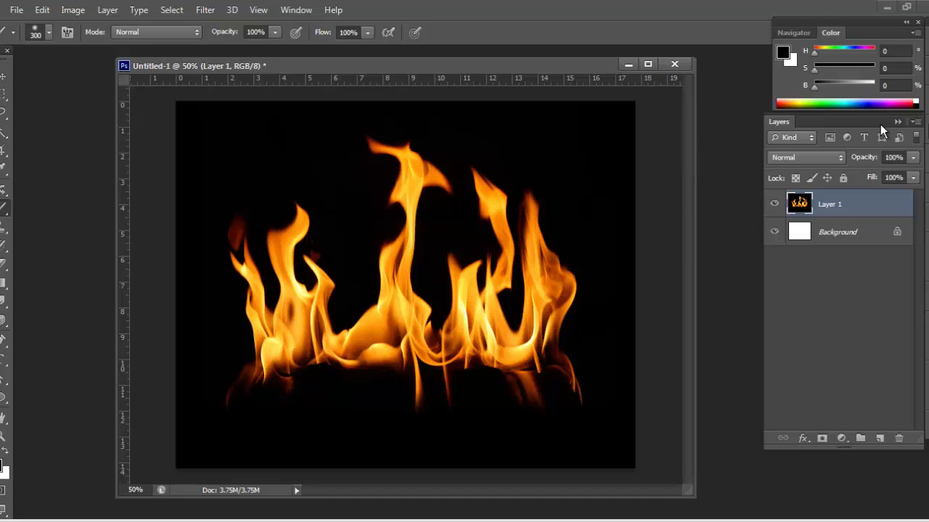
pyautogui.hotkey('ctrl', 'z')
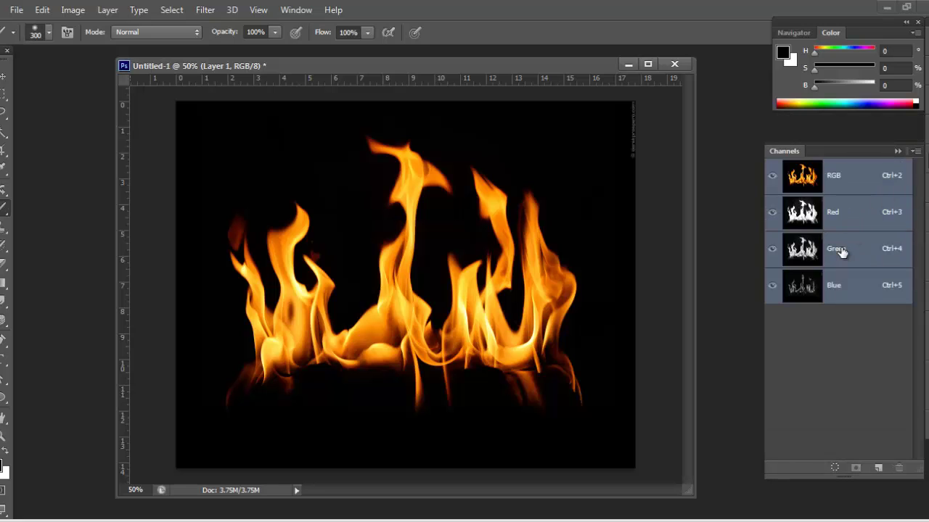
# - Compare the Red, Green and Blue channels one at a time, finishing on Green
pyautogui.click(840, 251)
pyautogui.click(847, 281)
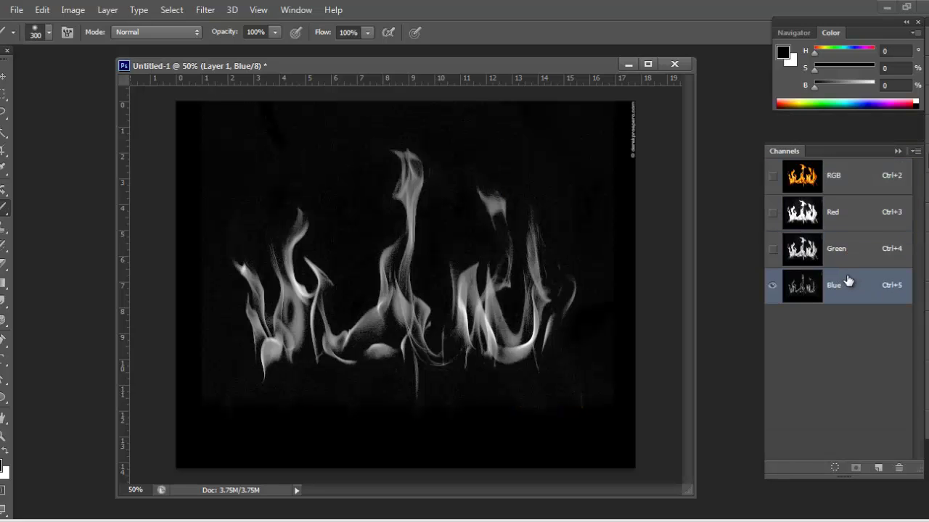
pyautogui.click(844, 262)
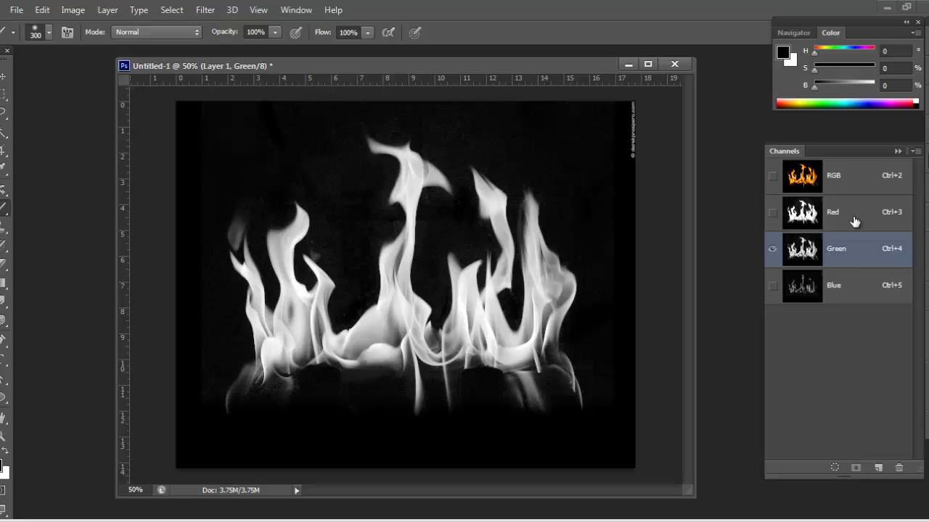
pyautogui.click(855, 220)
pyautogui.click(849, 246)
pyautogui.click(857, 217)
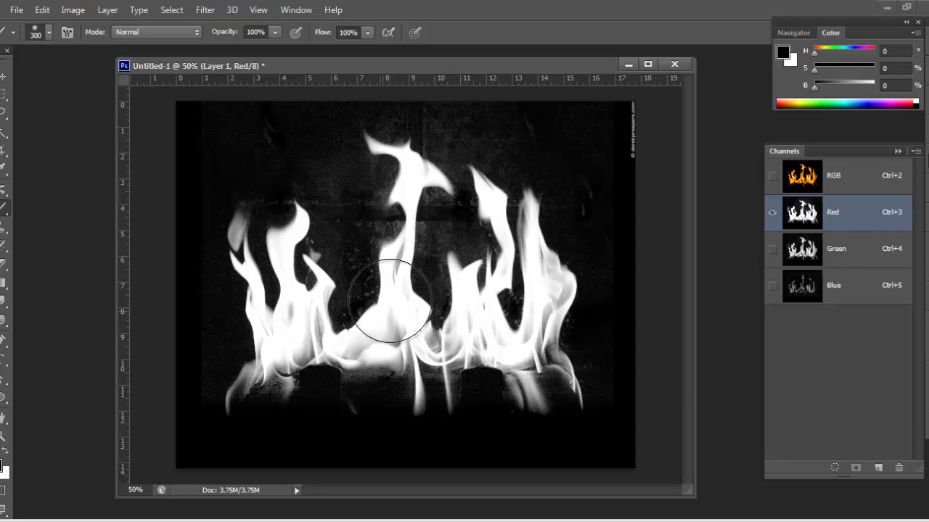
pyautogui.click(860, 252)
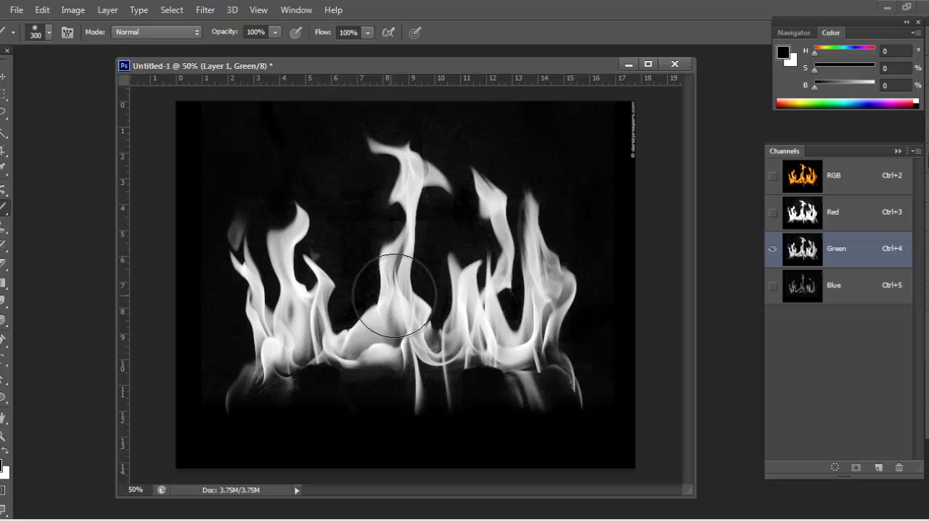
pyautogui.click(842, 288)
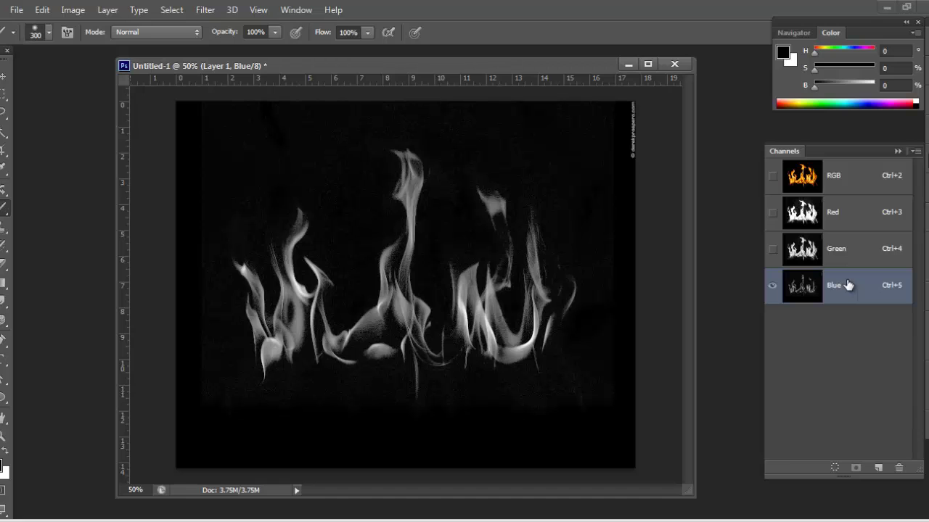
pyautogui.click(858, 260)
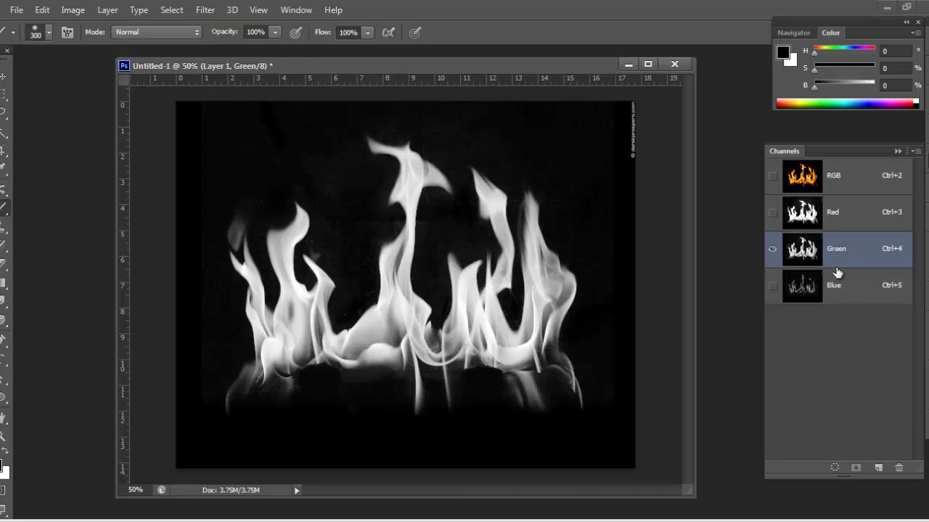
pyautogui.click(854, 213)
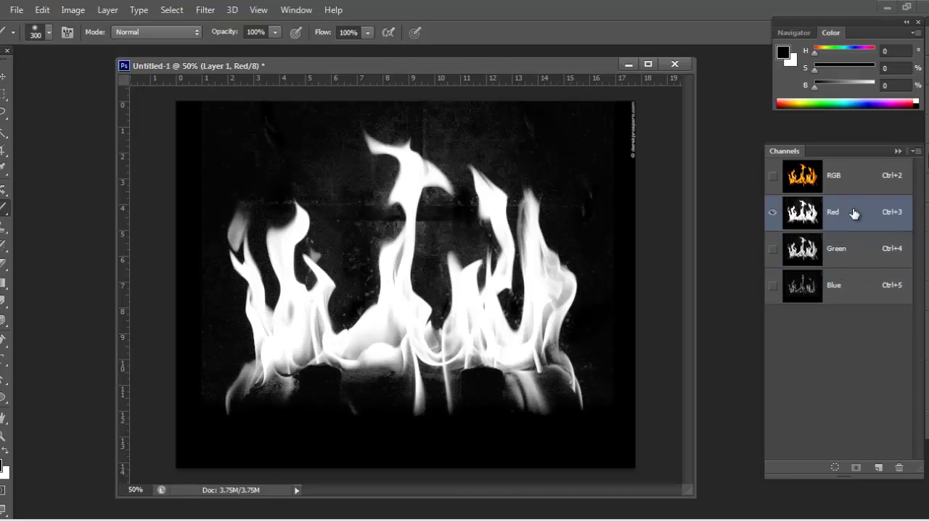
pyautogui.click(861, 280)
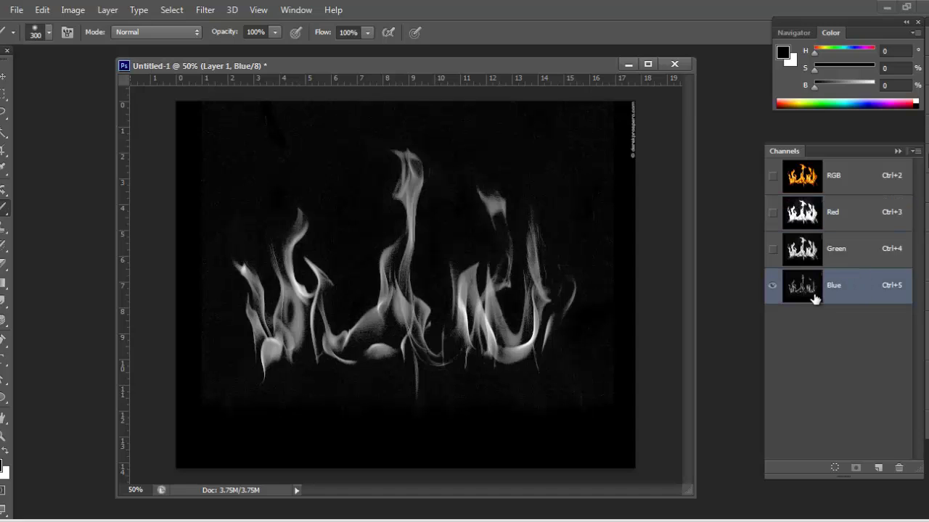
pyautogui.click(845, 251)
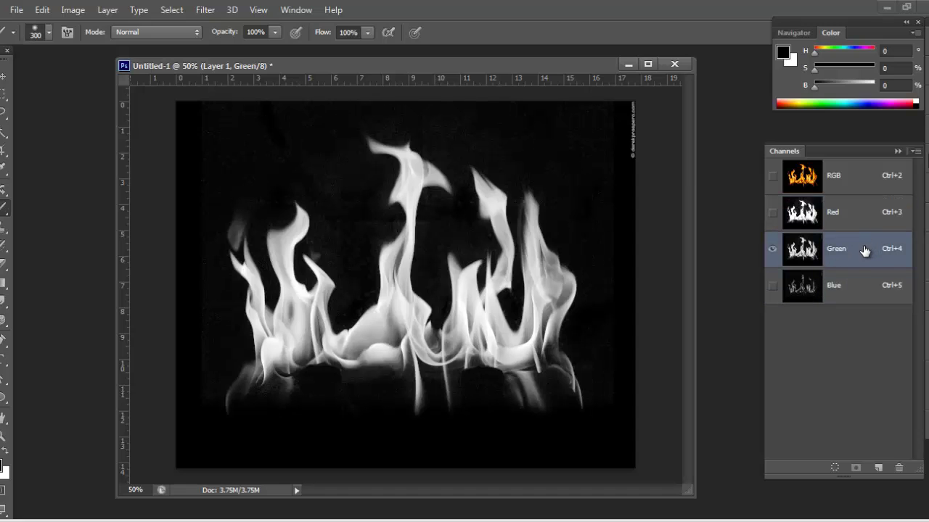
# - Duplicate Green as Green copy, paint its top-right watermark black, and open Levels
pyautogui.moveTo(862, 249); pyautogui.dragTo(878, 468)
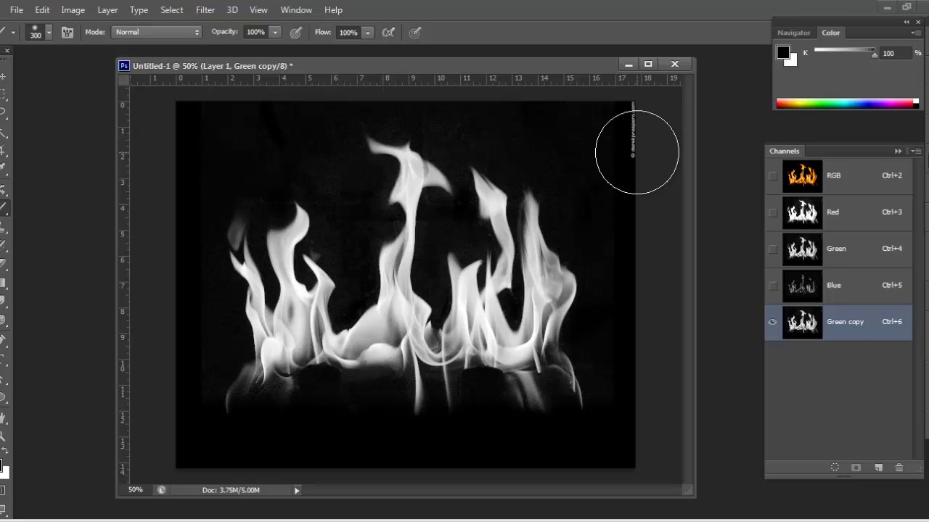
pyautogui.moveTo(632, 156)
pyautogui.mouseDown()
pyautogui.moveTo(651, 103)
pyautogui.moveTo(632, 128)
pyautogui.mouseUp()
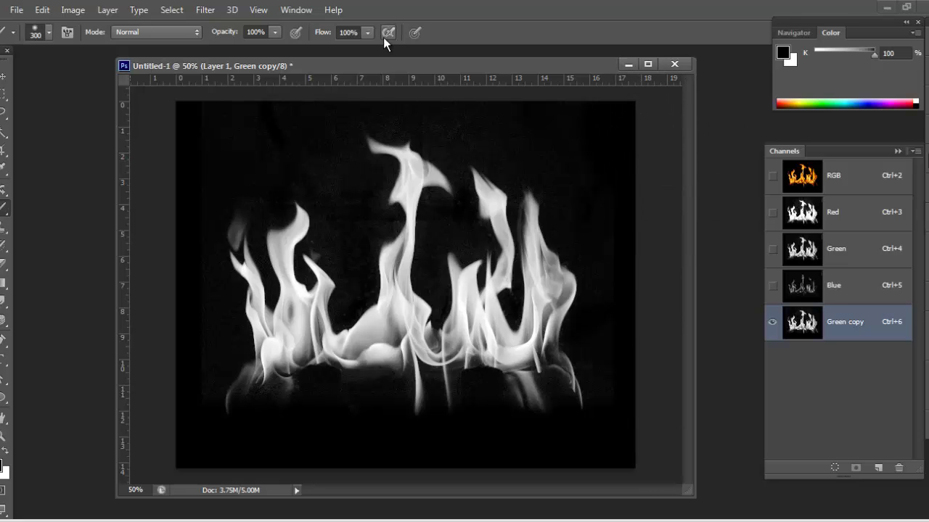
pyautogui.hotkey('ctrl', 'l')
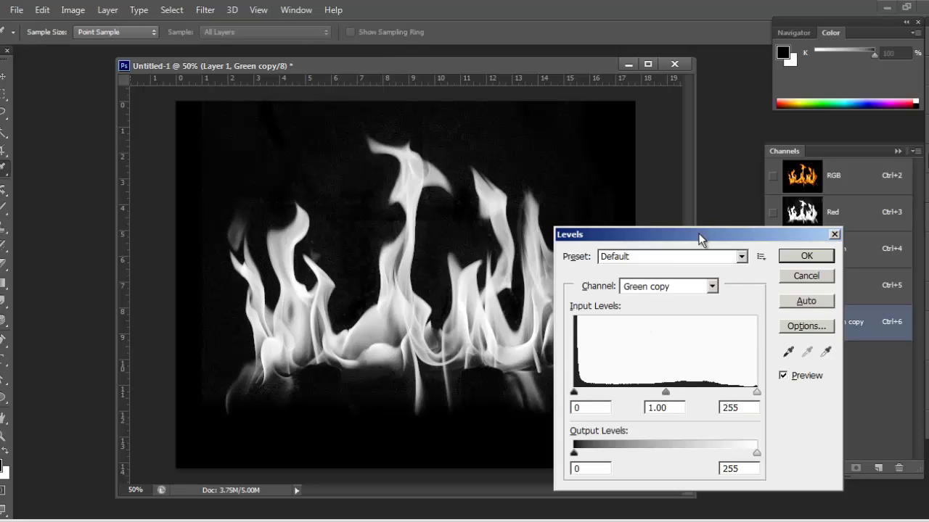
# - Zoom in and inspect the flame edges and noisy dark background with the black-point eyedropper ready
pyautogui.moveTo(698, 236); pyautogui.dragTo(709, 219)
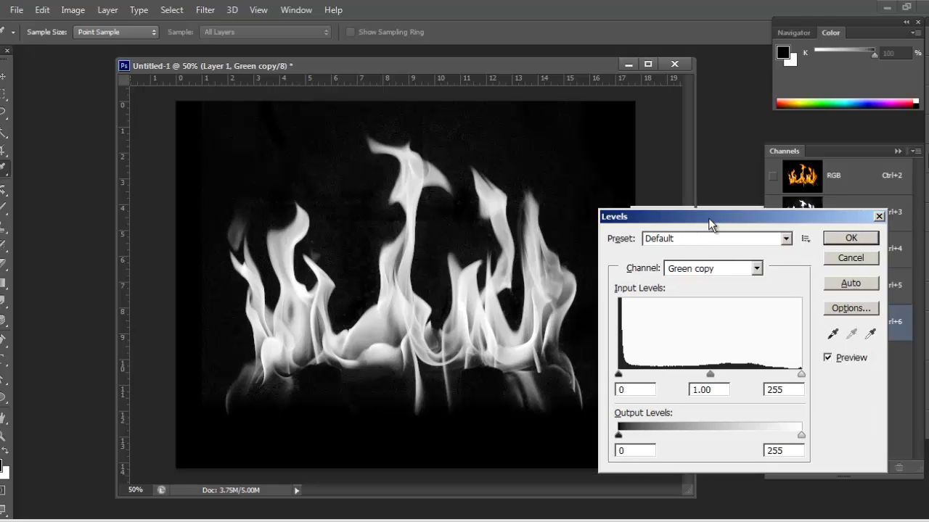
pyautogui.click(832, 336)
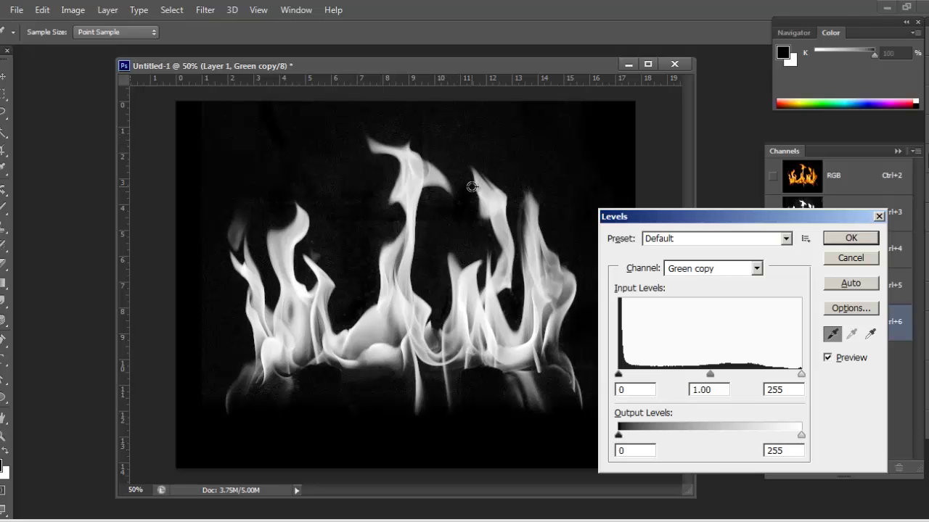
pyautogui.hotkey('ctrl', '+')
pyautogui.hotkey('ctrl', '+')
pyautogui.hotkey('ctrl', '+')
pyautogui.hotkey('ctrl', '+')
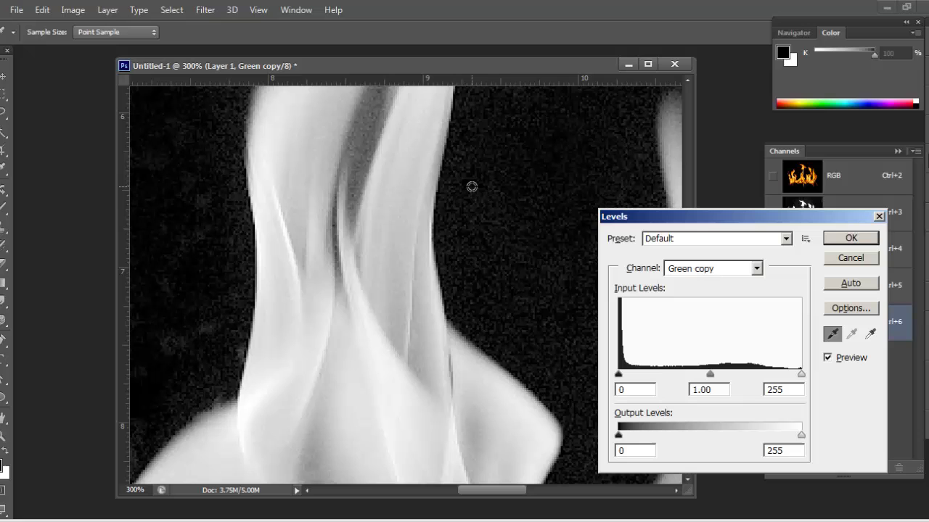
pyautogui.moveTo(242, 172); pyautogui.dragTo(332, 479)
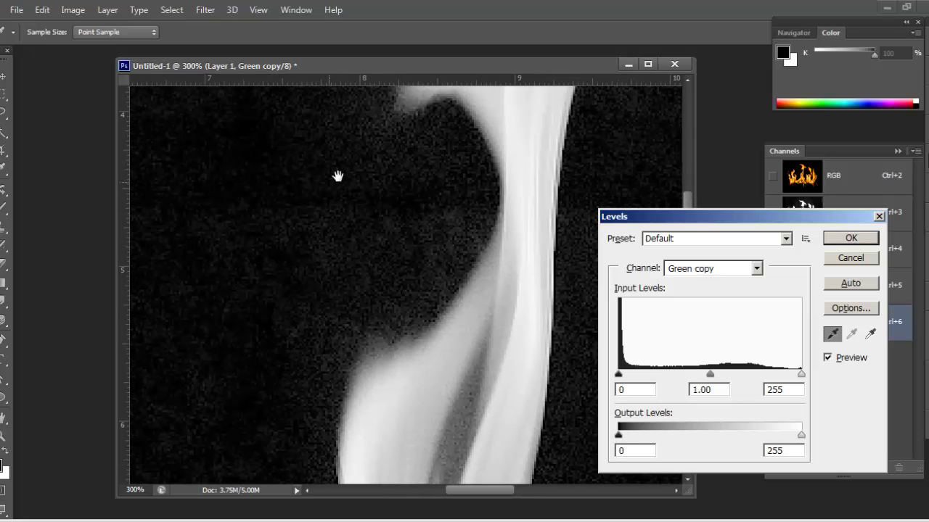
pyautogui.moveTo(337, 177); pyautogui.dragTo(446, 359)
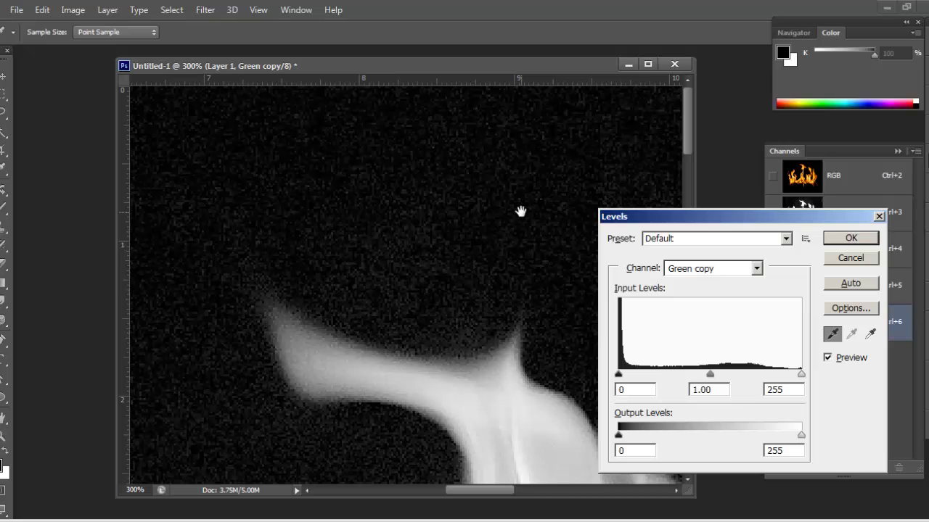
pyautogui.moveTo(521, 211); pyautogui.dragTo(282, 143)
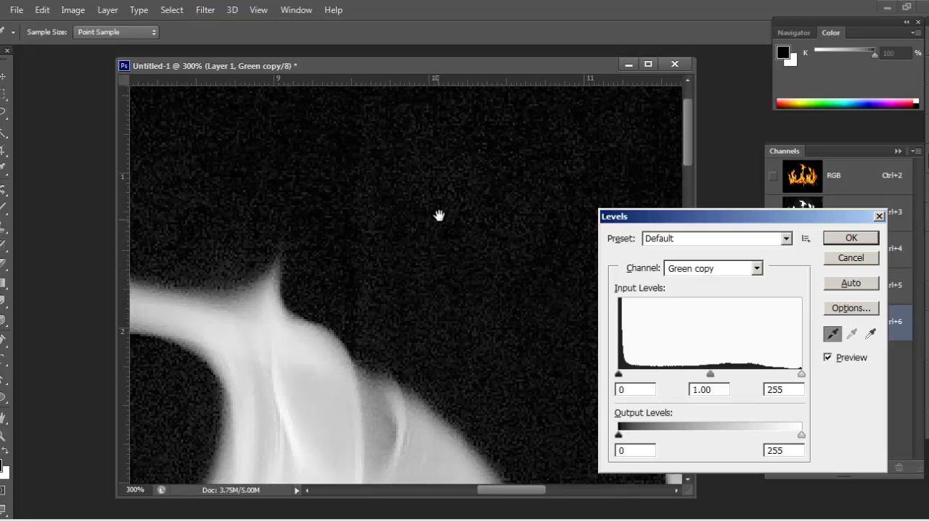
pyautogui.hotkey('ctrl', '-')
pyautogui.hotkey('ctrl', '-')
pyautogui.hotkey('ctrl', '-')
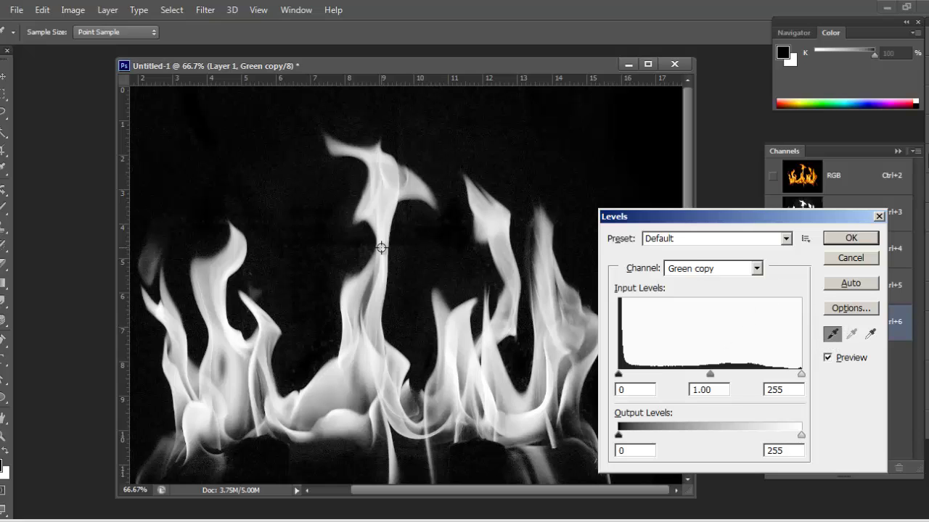
# - Set Levels white point from a bright flame and black point from the background, black input 10
pyautogui.click(870, 333)
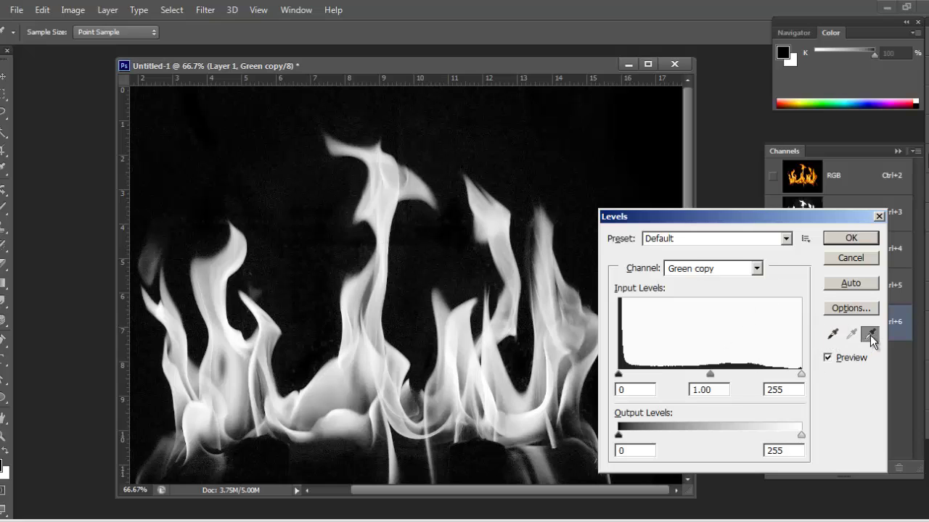
pyautogui.click(455, 357)
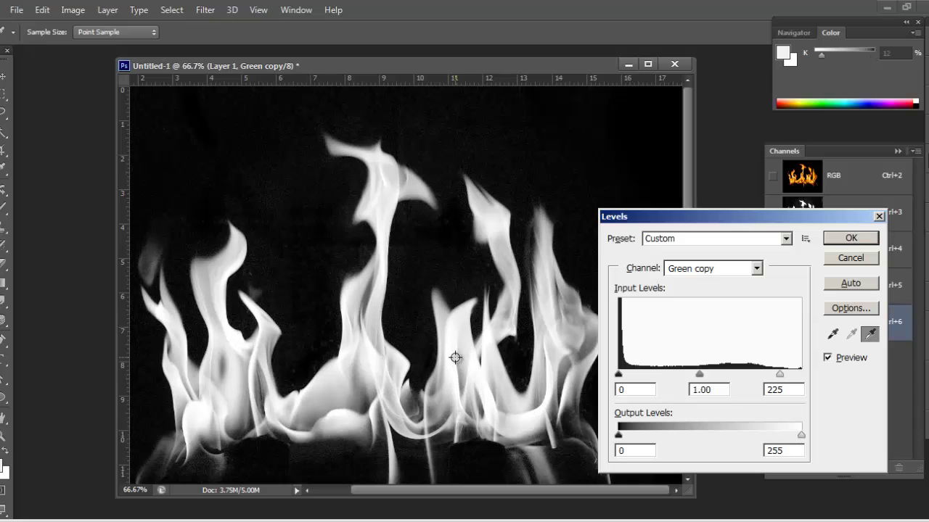
pyautogui.click(832, 334)
pyautogui.click(645, 109)
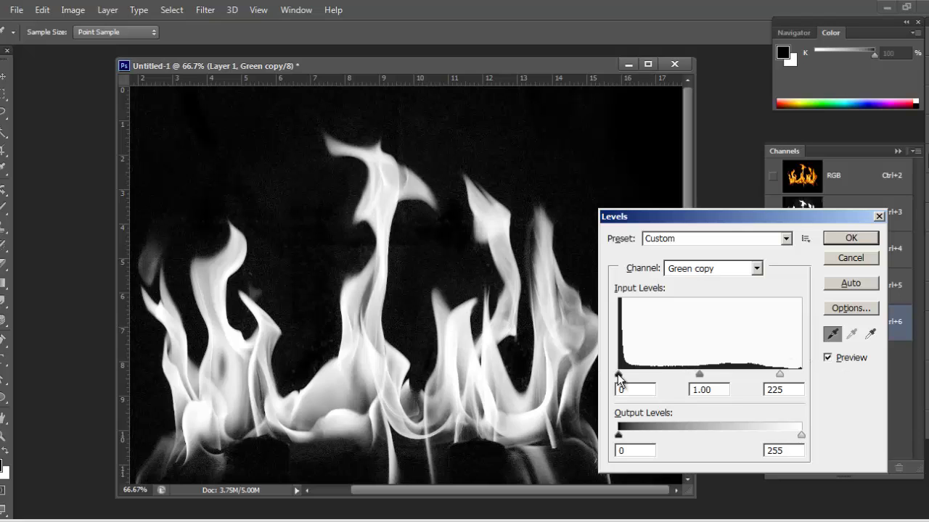
pyautogui.moveTo(618, 376); pyautogui.dragTo(628, 378)
# - Apply the Levels, zoom in on a stray speck, and shrink the brush to 70 px
pyautogui.click(850, 238)
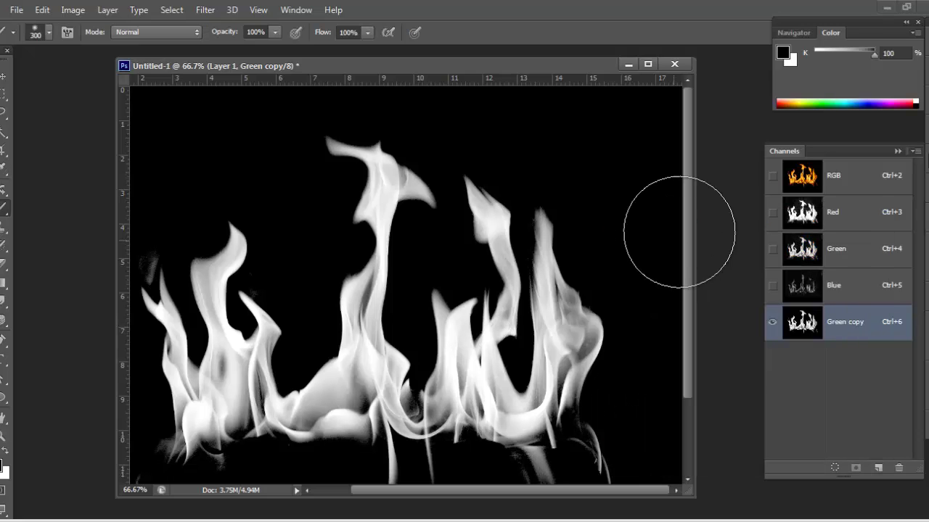
pyautogui.hotkey('ctrl', '-')
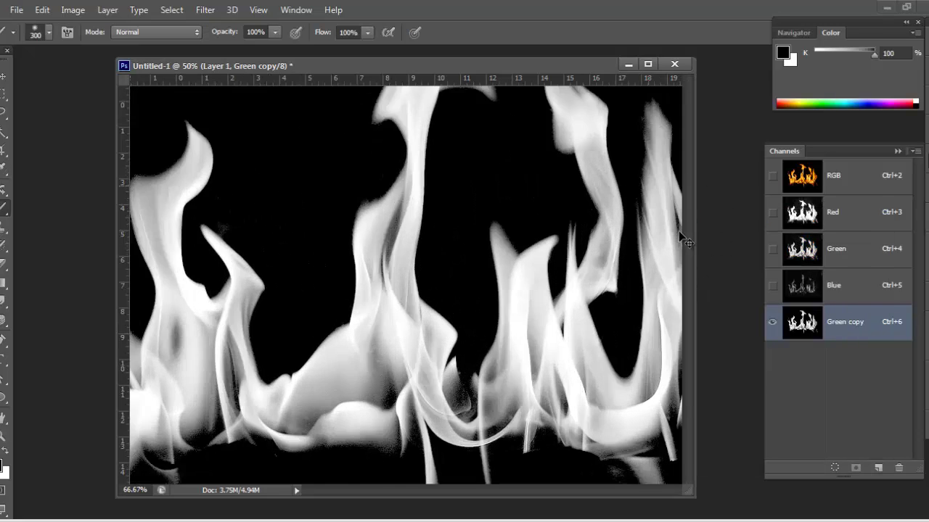
pyautogui.hotkey('ctrl', '+')
pyautogui.hotkey('ctrl', '+')
pyautogui.hotkey('ctrl', '+')
pyautogui.moveTo(384, 186)
pyautogui.mouseDown()
pyautogui.moveTo(394, 225)
pyautogui.moveTo(503, 284)
pyautogui.moveTo(533, 266)
pyautogui.mouseUp()
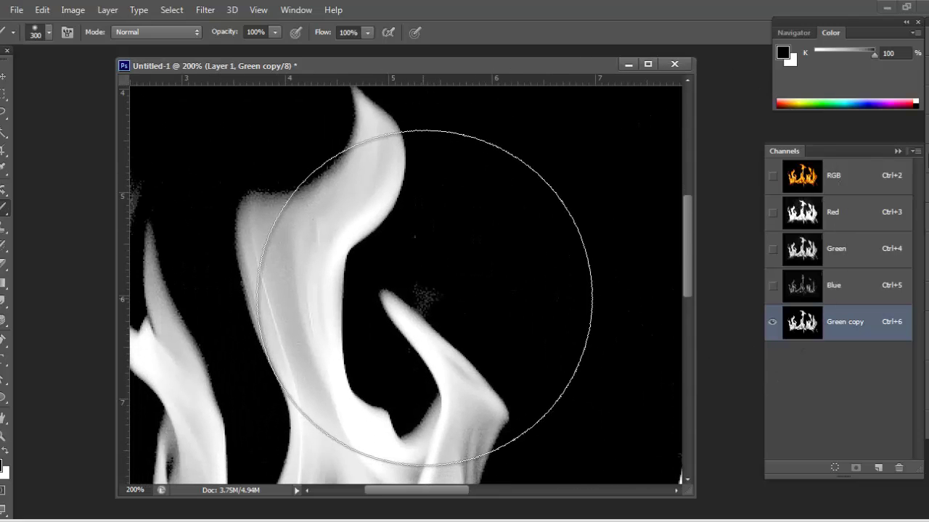
pyautogui.press('[')
pyautogui.press('[')
pyautogui.press('[')
pyautogui.press('[')
pyautogui.press('[')
pyautogui.press('[')
pyautogui.press('[')
pyautogui.press('[')
pyautogui.press('[')
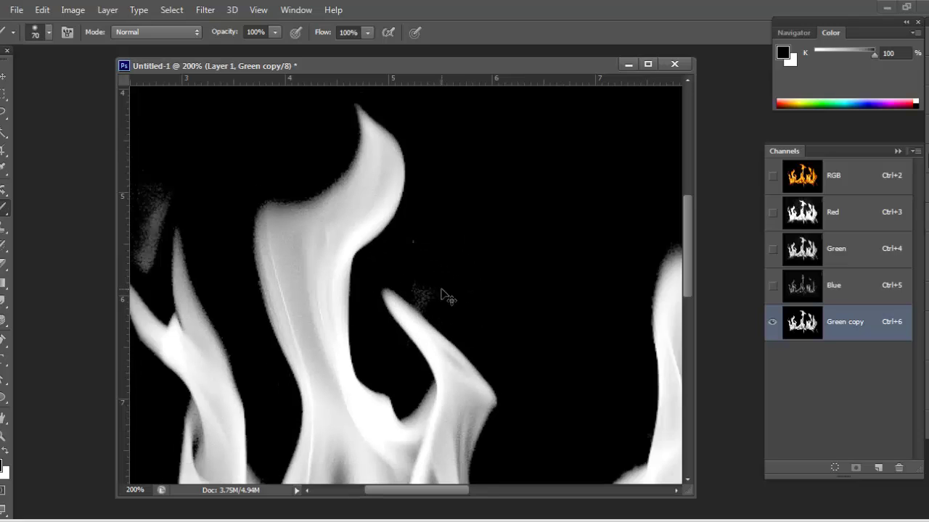
pyautogui.scroll(-3, 448, 298)
pyautogui.scroll(3, 448, 297)
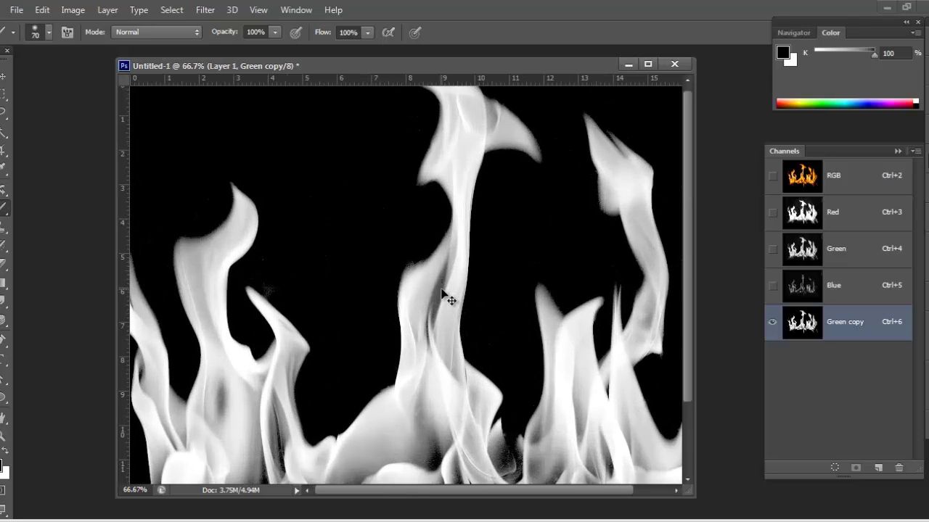
# - Apply a 0.7-pixel Gaussian Blur to the Green copy channel and review the smoothed flames
pyautogui.click(205, 10)
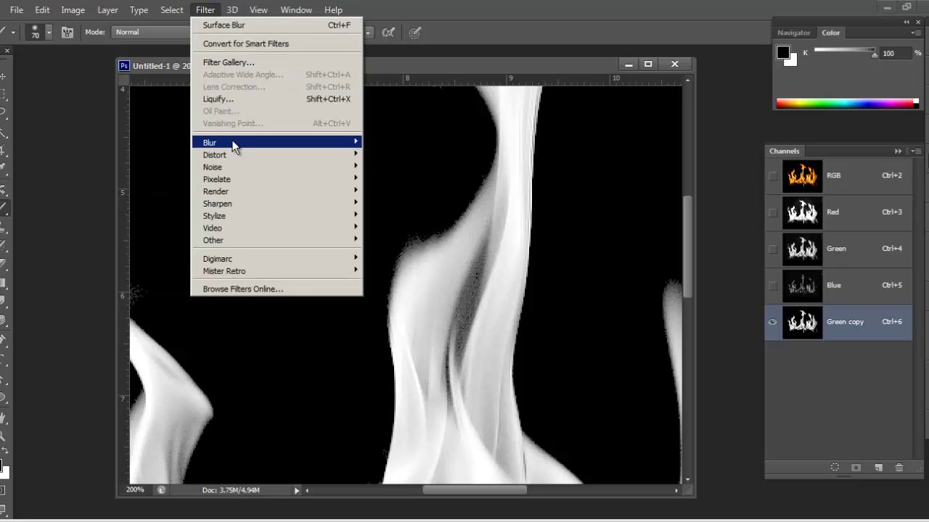
pyautogui.moveTo(233, 142)
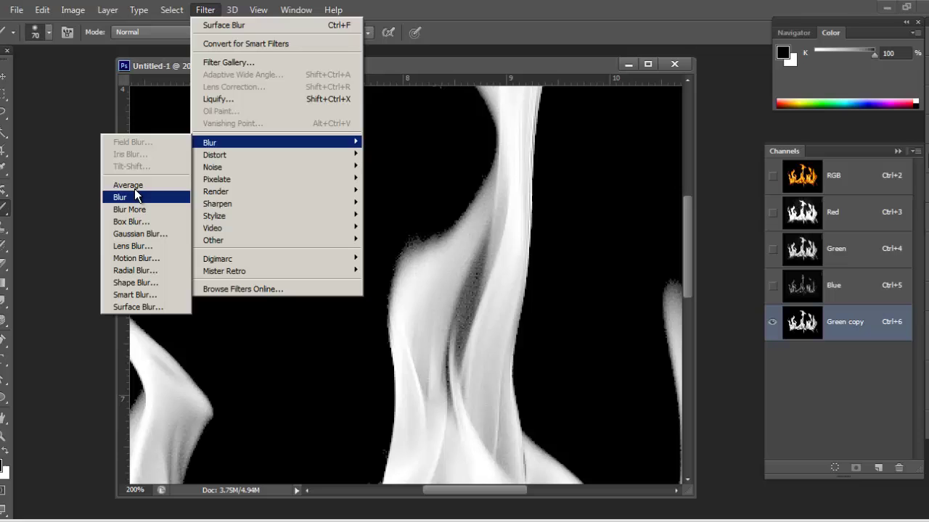
pyautogui.click(150, 234)
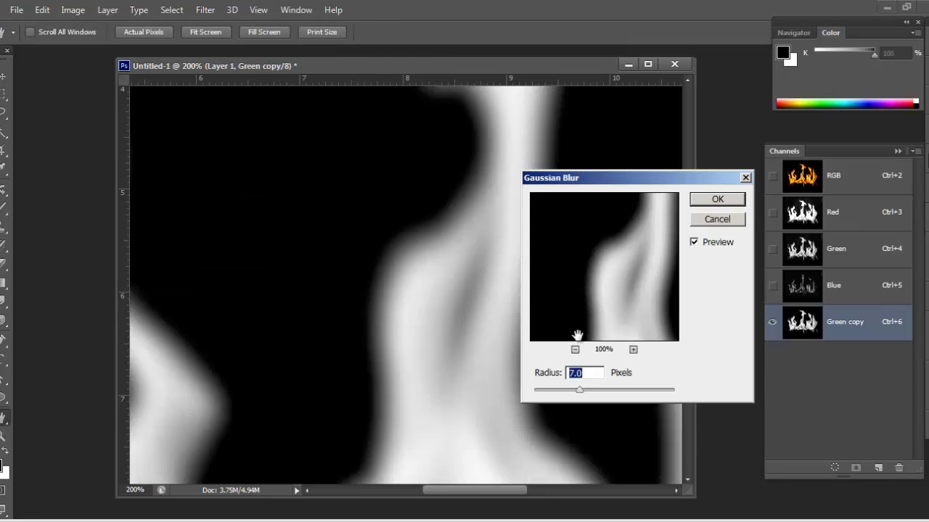
pyautogui.moveTo(580, 390); pyautogui.dragTo(537, 391)
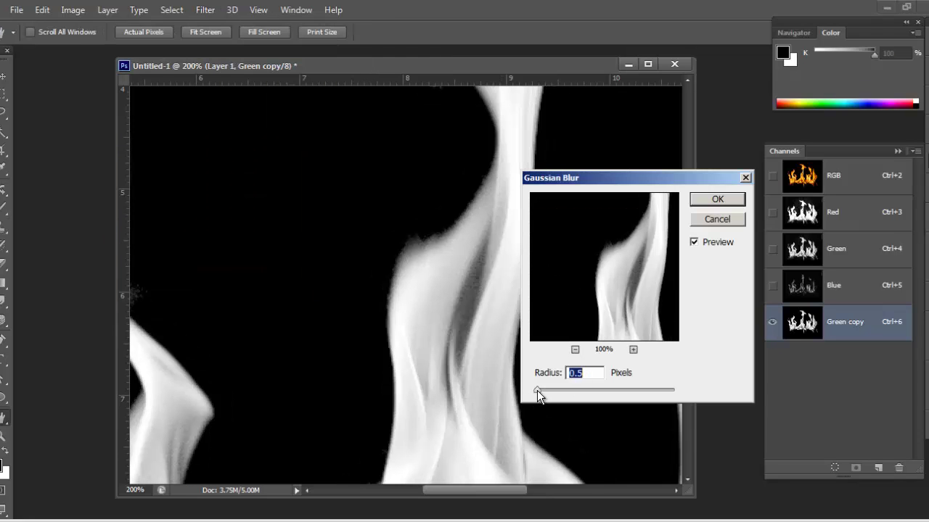
pyautogui.click(715, 200)
pyautogui.press('b')
pyautogui.hotkey('ctrl', '-')
pyautogui.hotkey('ctrl', '-')
pyautogui.hotkey('ctrl', '-')
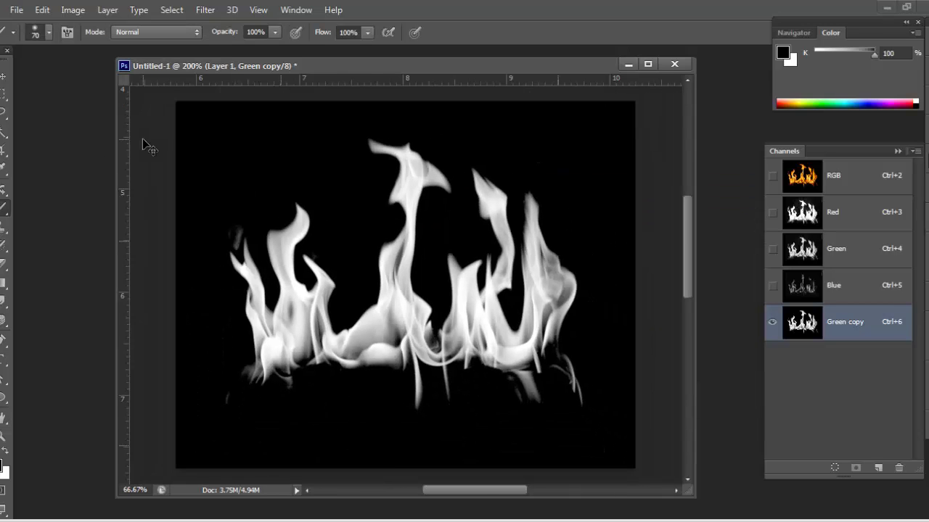
pyautogui.hotkey('ctrl', '+')
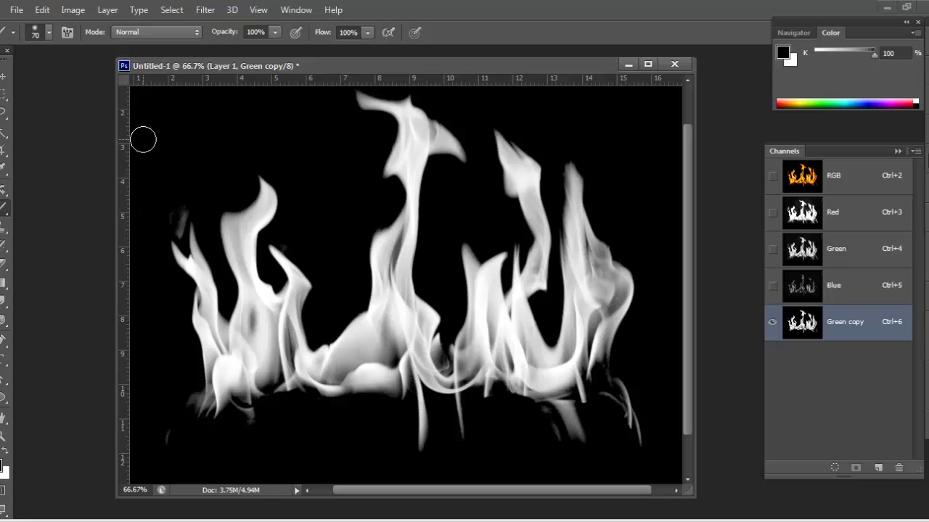
pyautogui.hotkey('ctrl', '-')
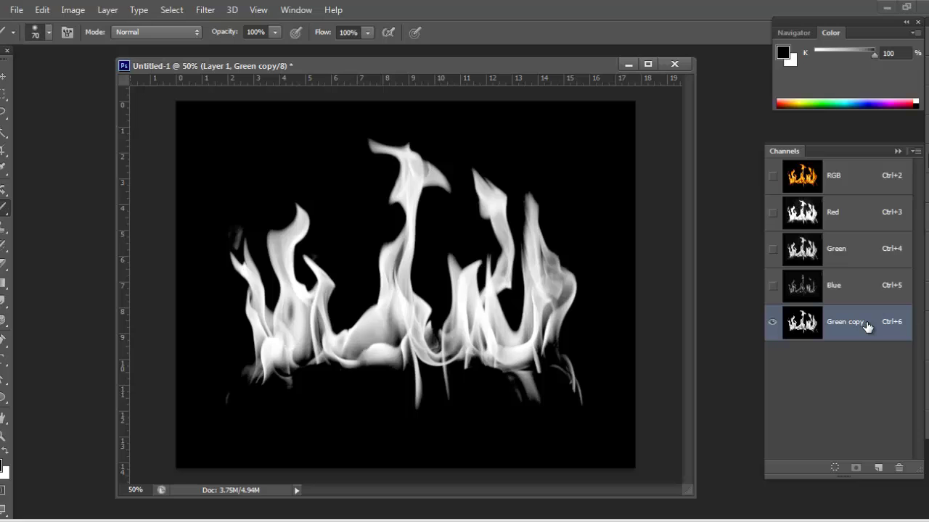
pyautogui.hotkey('ctrl', '+')
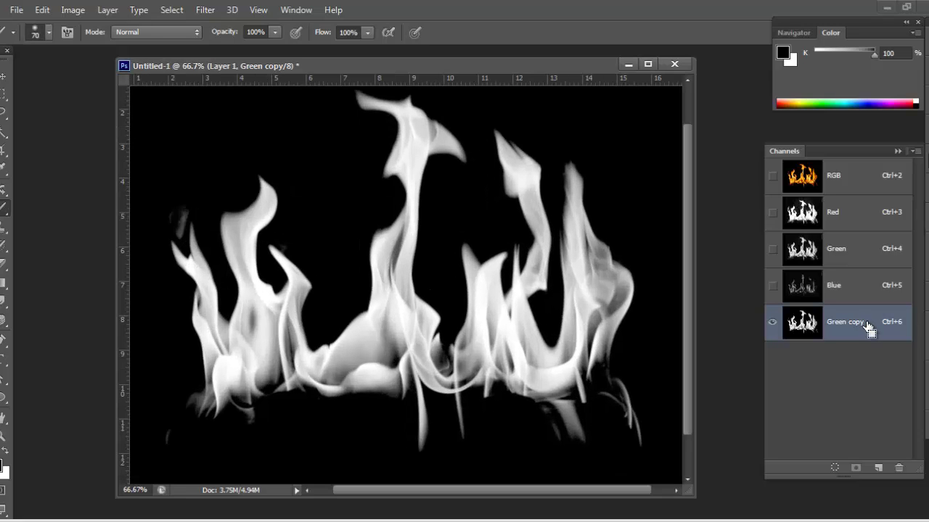
pyautogui.hotkey('ctrl', '-')
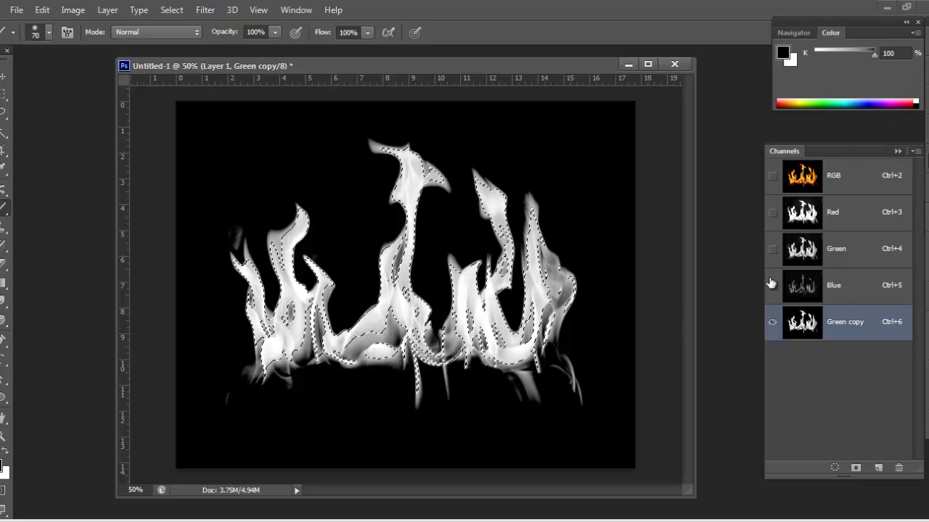
# - Copy the selected full-colour flames from Layer 1 onto a new Layer 2
pyautogui.press('F7')
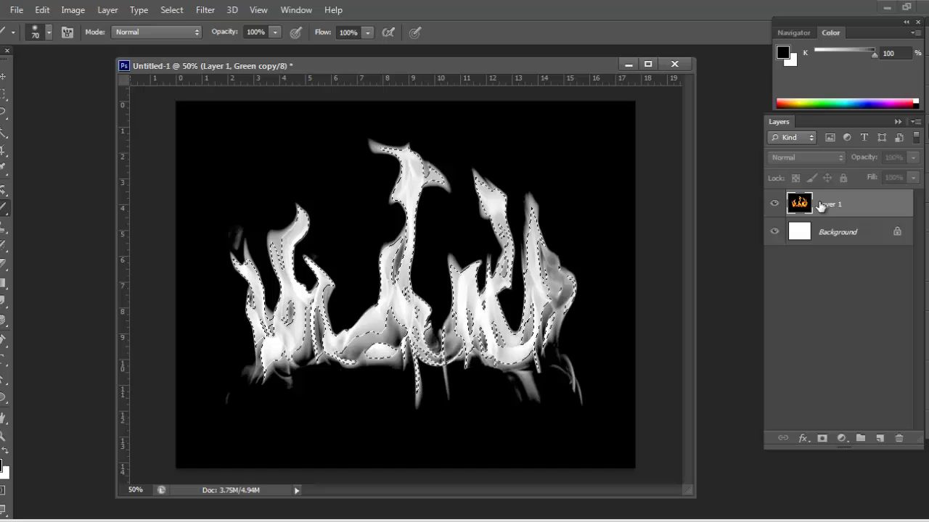
pyautogui.click(845, 208)
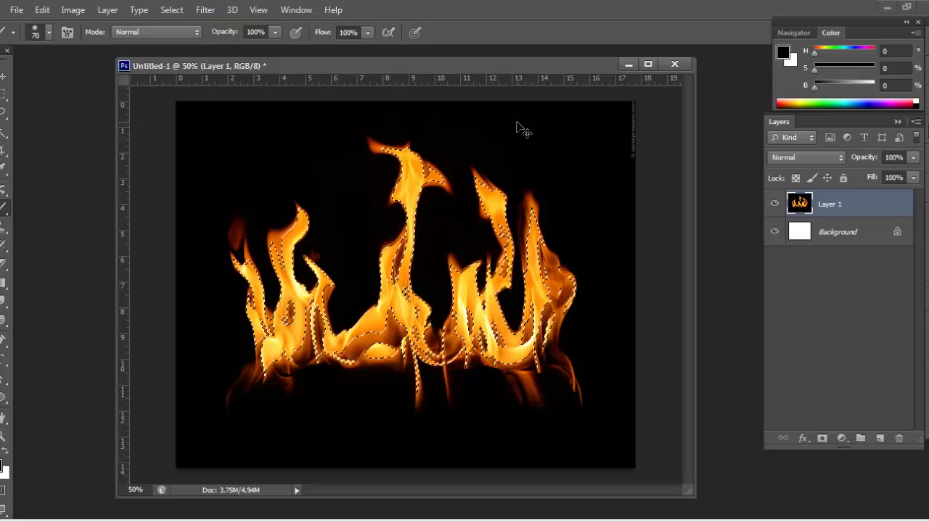
pyautogui.hotkey('ctrl', 'j')
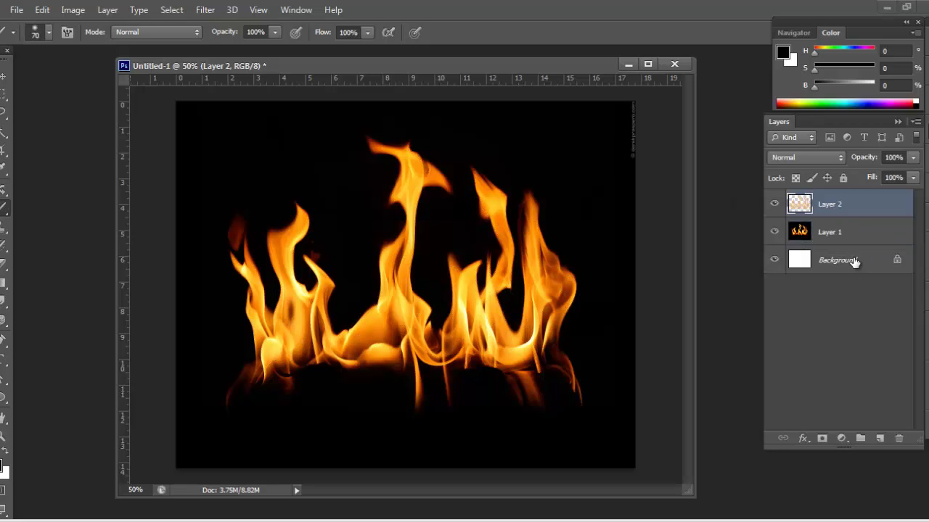
# - Hide Layer 1 and nudge the Layer 2 flames across the canvas
pyautogui.click(801, 236)
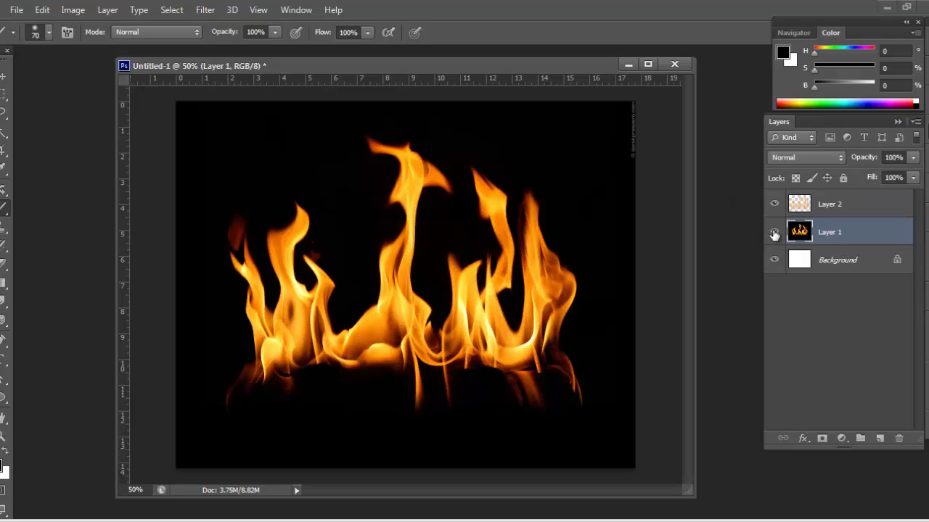
pyautogui.click(774, 232)
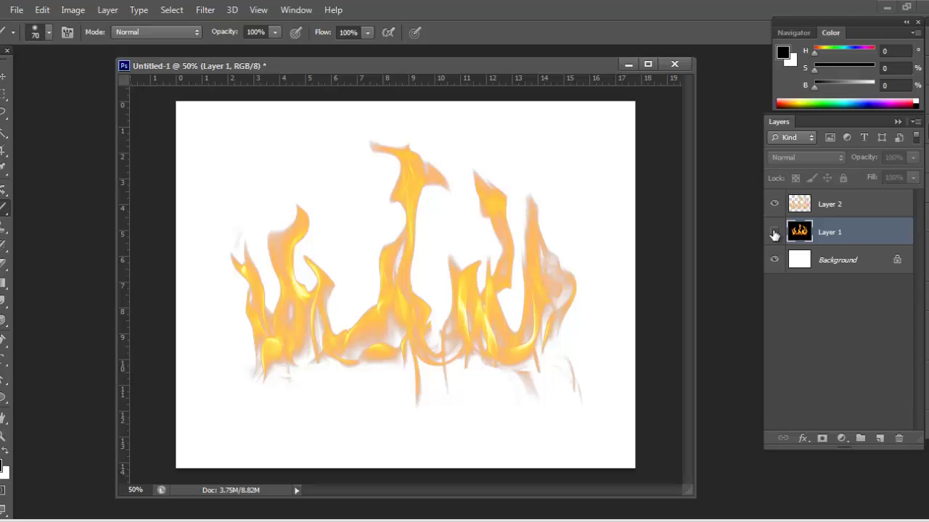
pyautogui.click(852, 206)
pyautogui.press('v')
pyautogui.moveTo(480, 241); pyautogui.dragTo(412, 214)
pyautogui.moveTo(454, 237); pyautogui.dragTo(475, 238)
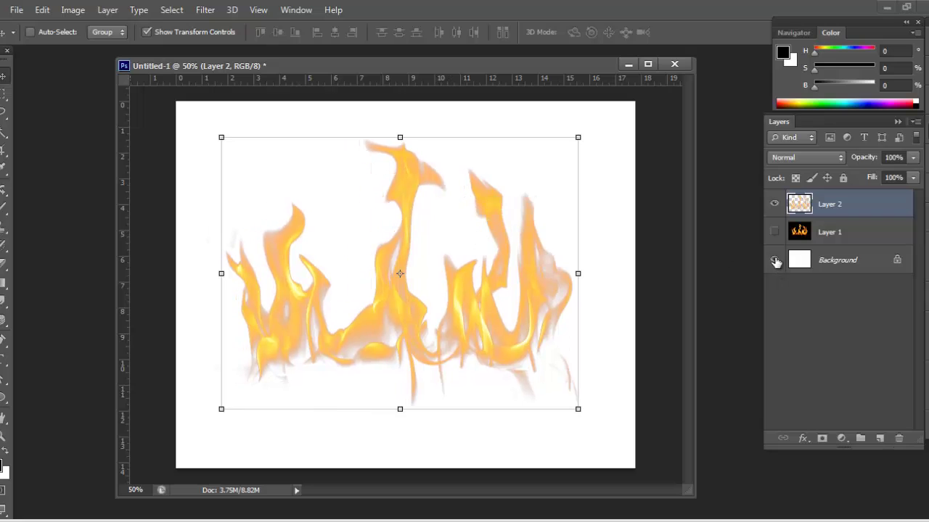
# - Nudge the flames, duplicate Layer 2 and merge the copies into one denser flame layer
pyautogui.click(774, 260)
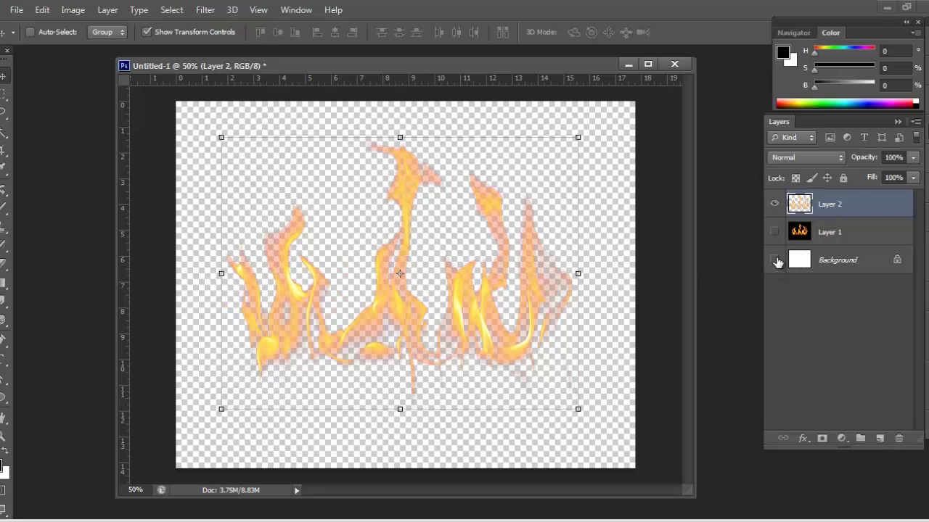
pyautogui.click(774, 260)
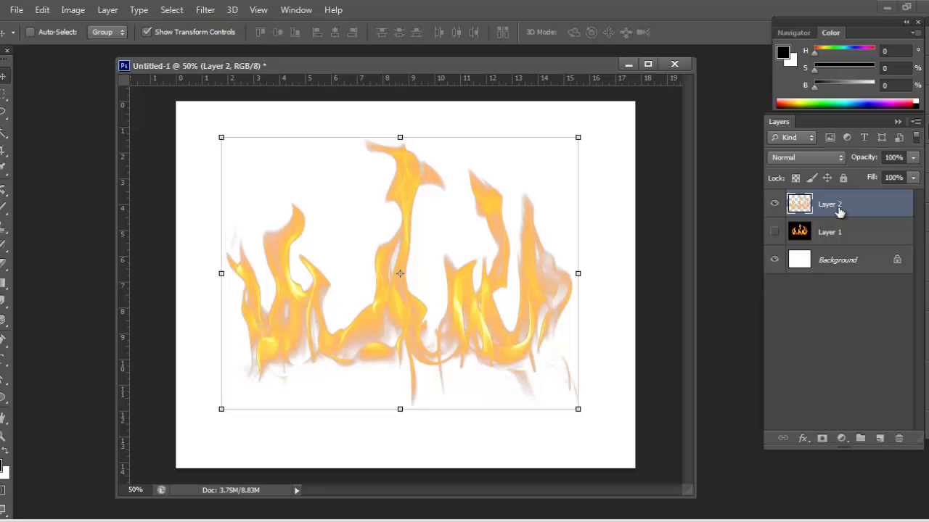
pyautogui.moveTo(450, 270)
pyautogui.mouseDown()
pyautogui.moveTo(470, 280)
pyautogui.moveTo(454, 274)
pyautogui.mouseUp()
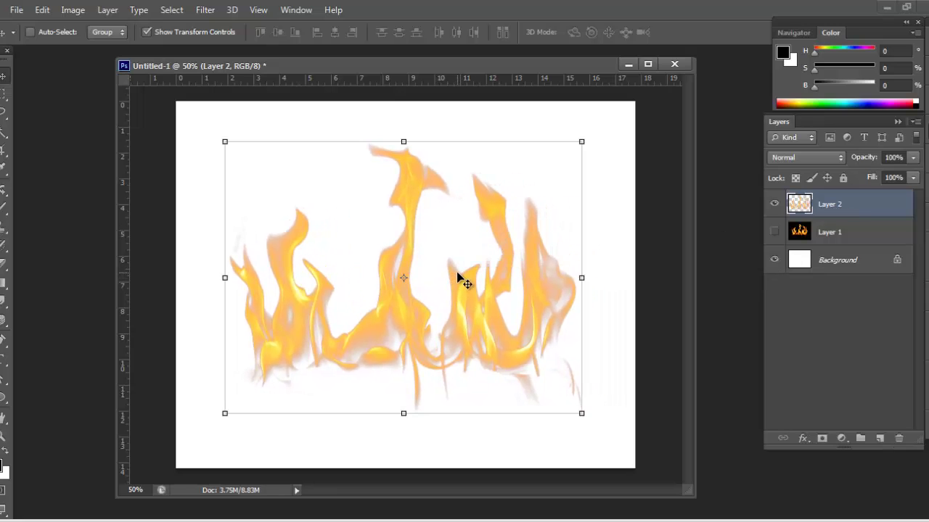
pyautogui.hotkey('ctrl', 'j')
pyautogui.hotkey('ctrl', 'j')
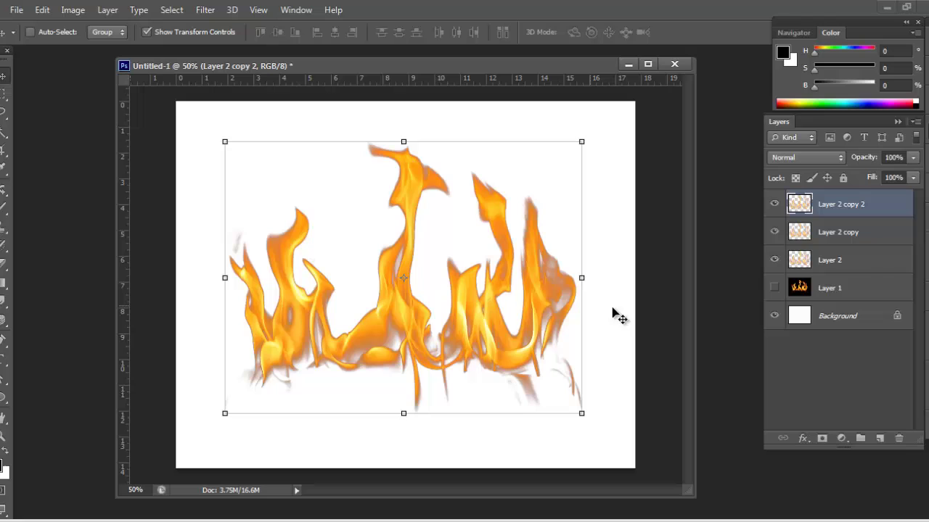
pyautogui.keyDown('shift'); pyautogui.click(856, 259); pyautogui.keyUp('shift')
pyautogui.hotkey('ctrl', 'e')
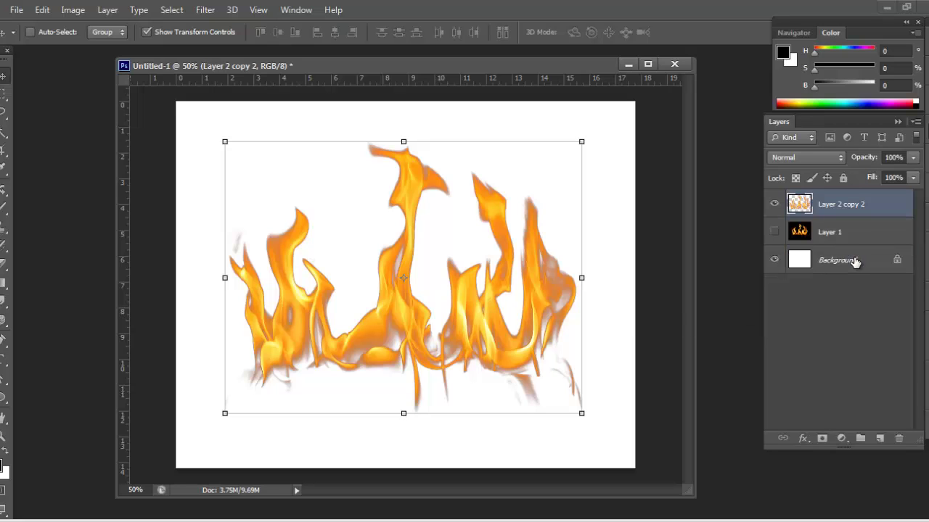
# - Apply Vibrance +79 and Saturation +56 to the merged flame layer
pyautogui.click(72, 9)
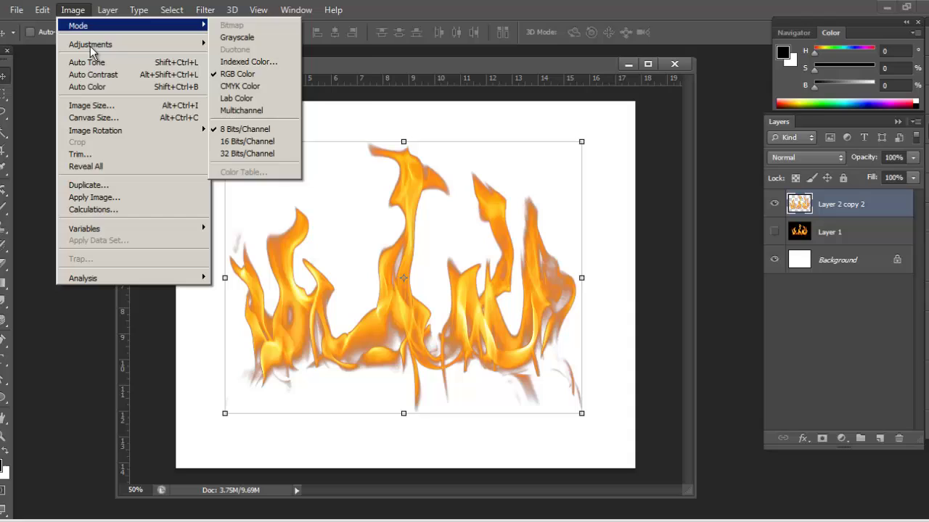
pyautogui.moveTo(120, 50)
pyautogui.click(240, 98)
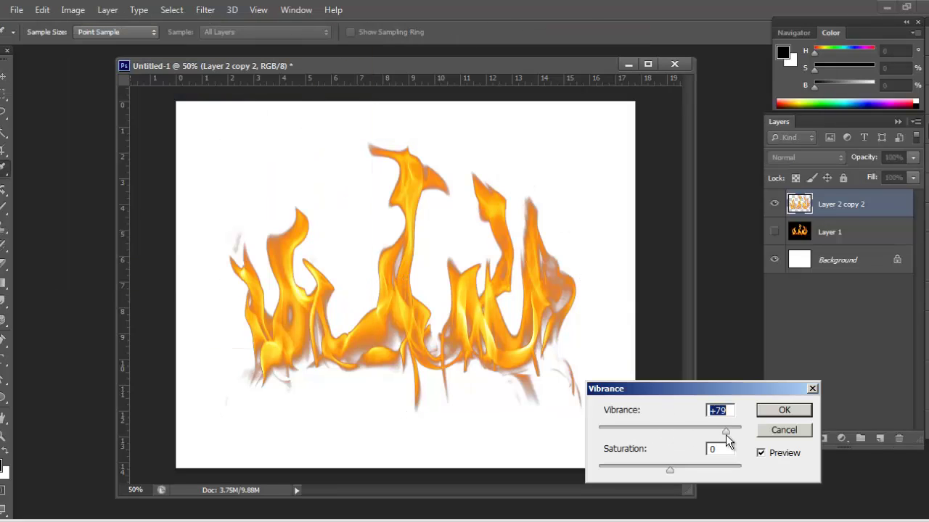
pyautogui.moveTo(673, 469); pyautogui.dragTo(714, 473)
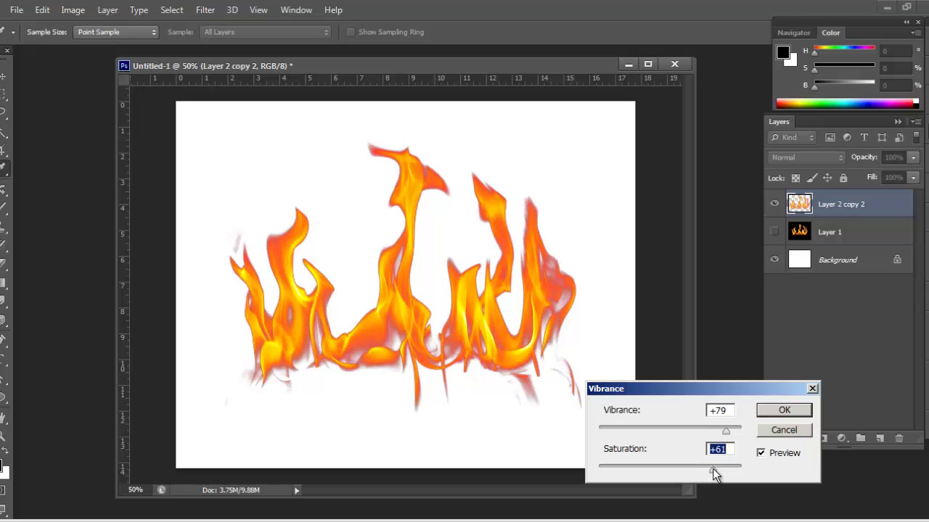
pyautogui.click(783, 410)
pyautogui.press('v')
pyautogui.click(825, 268)
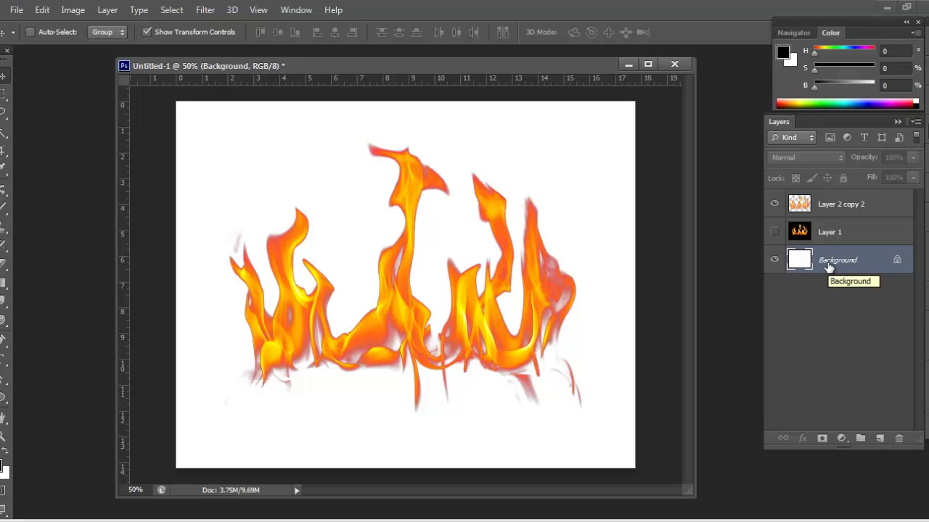
# - Fill the Background layer with black and reposition the Layer 2 copy 2 flames
pyautogui.hotkey('alt', 'BackSpace')
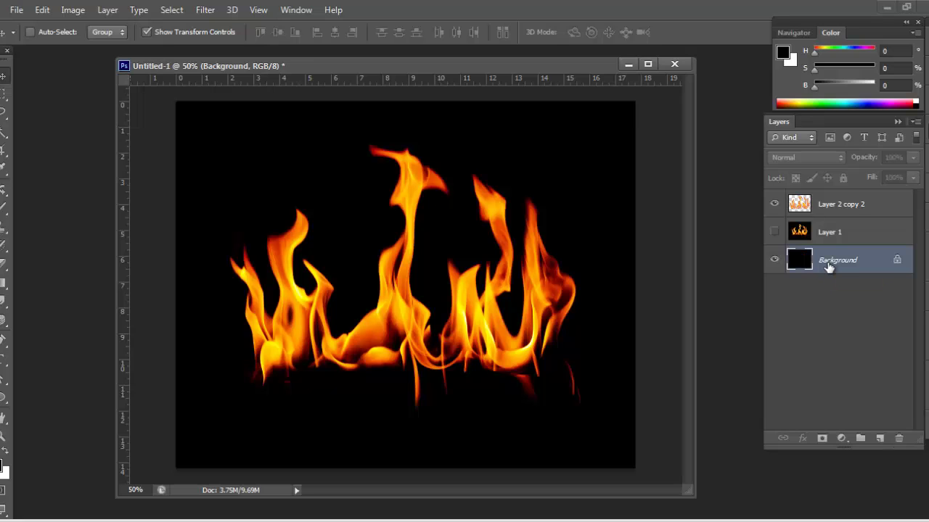
pyautogui.click(841, 206)
pyautogui.moveTo(482, 212); pyautogui.dragTo(477, 187)
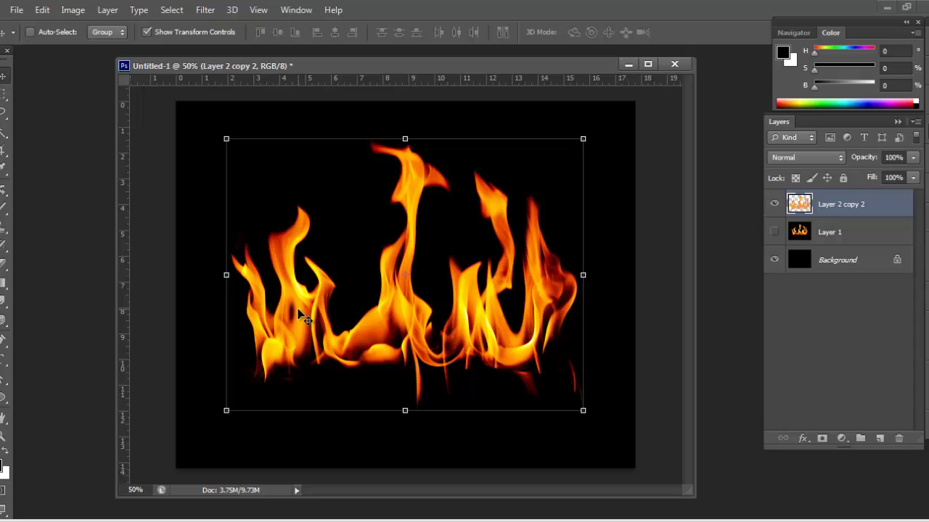
pyautogui.press('l')
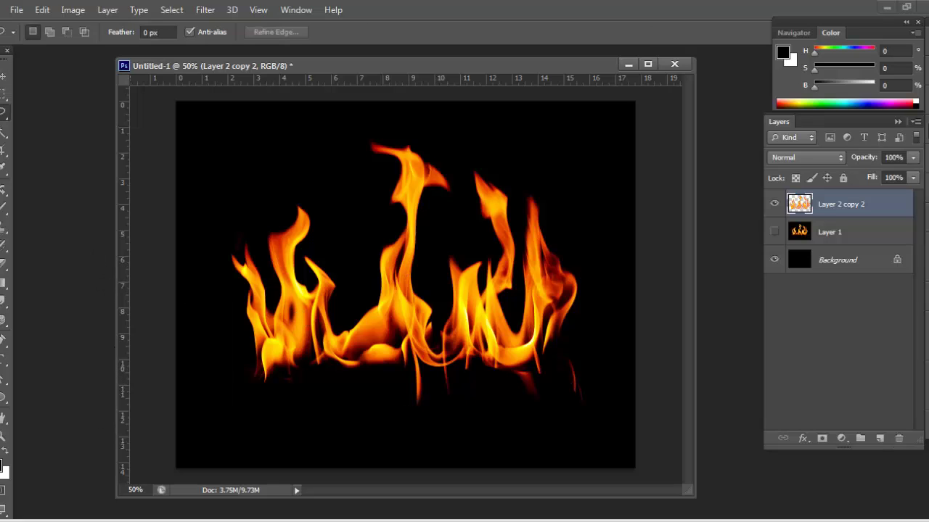
# - Switch to the Illustrator baseball.ai document and pan around to inspect the baseball artwork
pyautogui.click(109, 504)
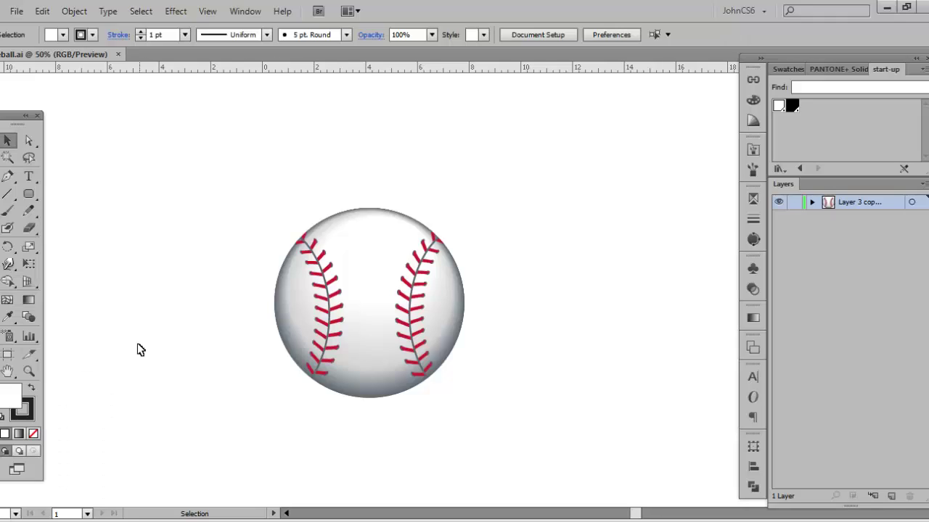
pyautogui.moveTo(172, 209); pyautogui.dragTo(166, 159)
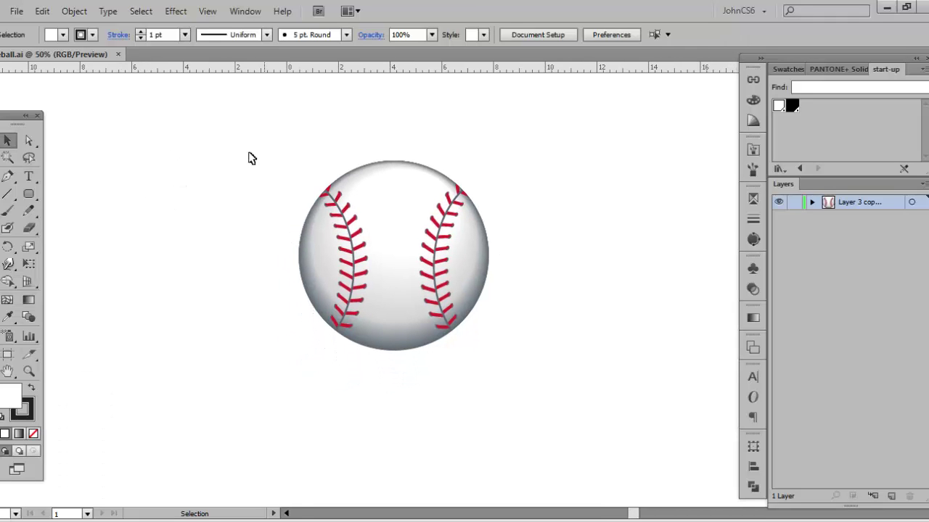
pyautogui.moveTo(251, 157); pyautogui.dragTo(348, 256)
pyautogui.moveTo(494, 331); pyautogui.dragTo(516, 372)
pyautogui.click(518, 314)
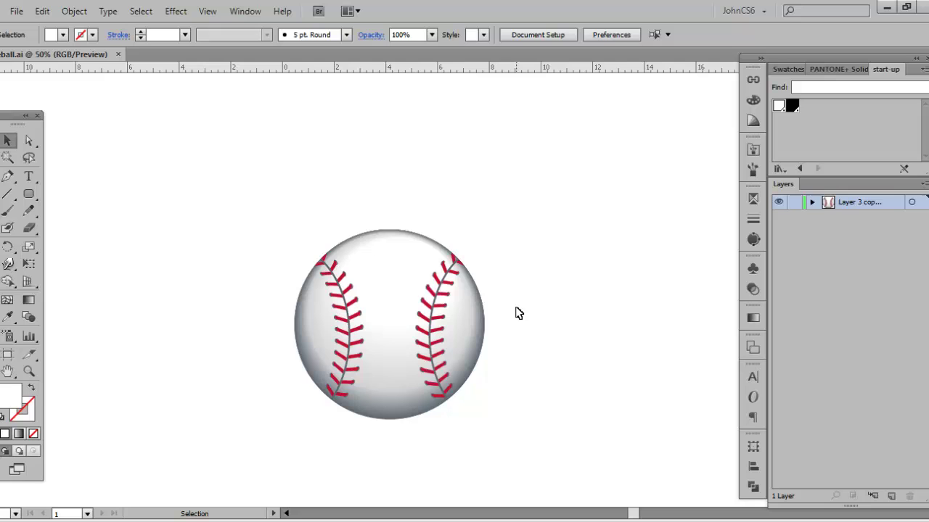
pyautogui.moveTo(87, 519)
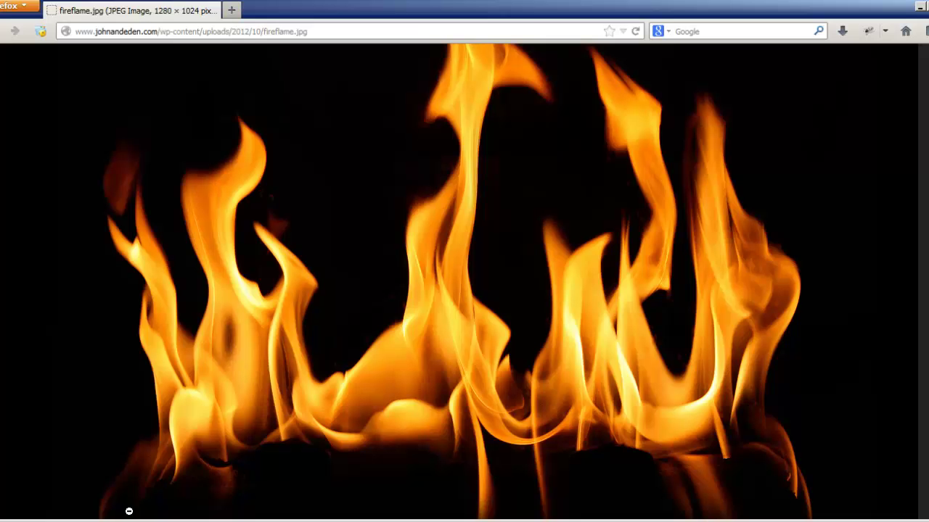
# - Drag the Photoshop flame layer with the Move tool onto the Illustrator baseball document
pyautogui.moveTo(129, 513)
pyautogui.click(97, 507)
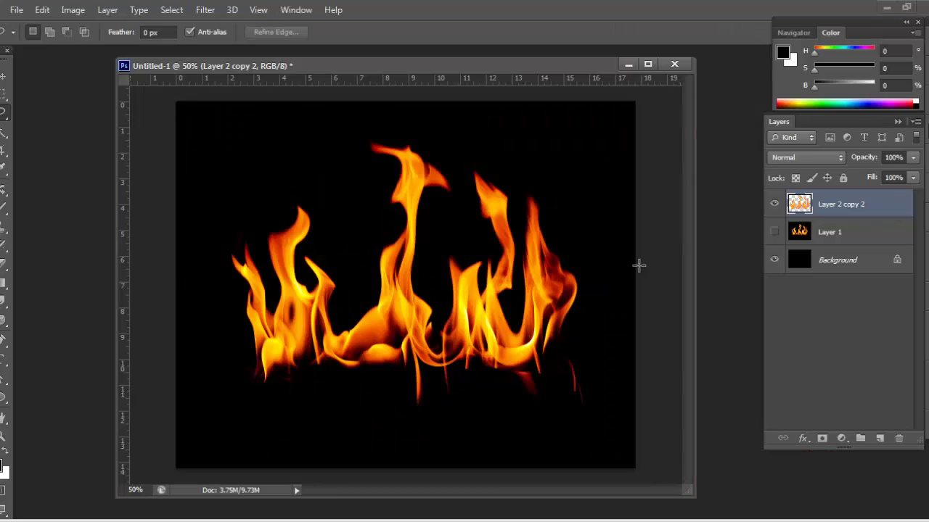
pyautogui.press('v')
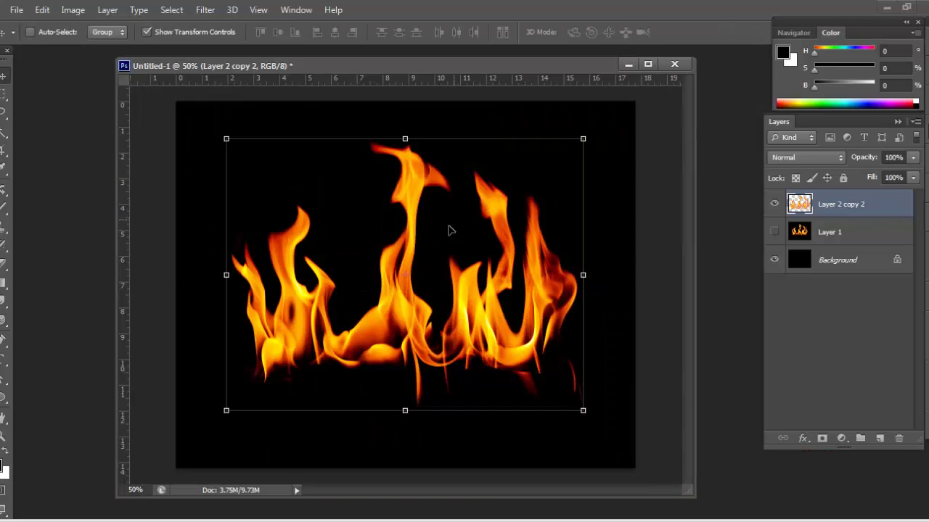
pyautogui.moveTo(450, 230); pyautogui.dragTo(167, 508)
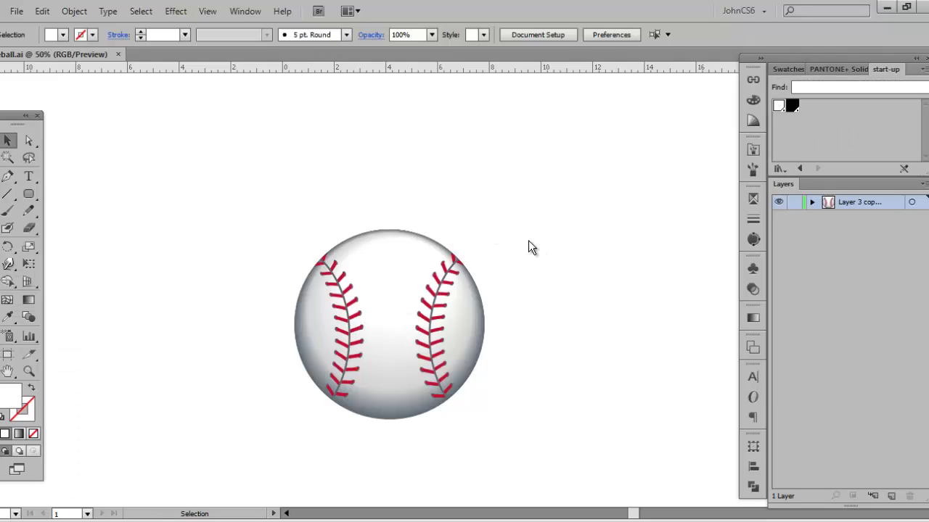
# - Paste the flame image into the baseball document and send it behind the ball
pyautogui.hotkey('ctrl', 'v')
pyautogui.moveTo(630, 250); pyautogui.dragTo(530, 288)
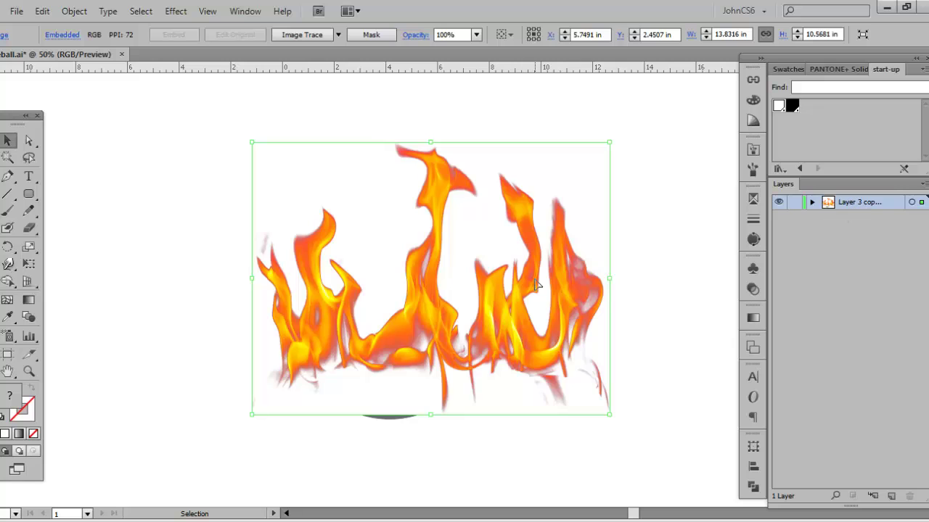
pyautogui.press('ctrl')
pyautogui.hotkey('ctrl', 'shift', '[')
pyautogui.moveTo(535, 293); pyautogui.dragTo(554, 313)
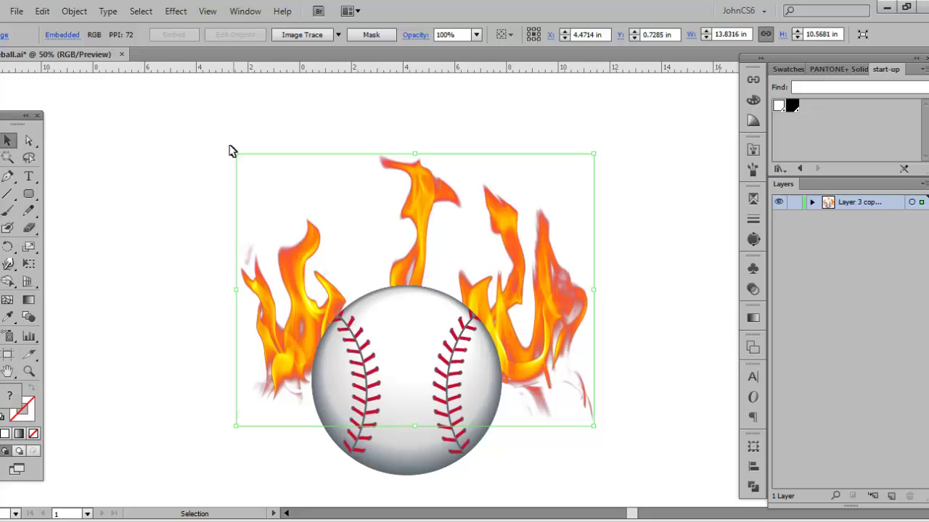
# - Shrink the flame image and position it so the flames rise above the baseball
pyautogui.moveTo(236, 154); pyautogui.dragTo(302, 169)
pyautogui.moveTo(522, 287); pyautogui.dragTo(476, 291)
pyautogui.moveTo(554, 301); pyautogui.dragTo(489, 268)
pyautogui.hotkey('ctrl', 'z')
pyautogui.hotkey('ctrl', 'z')
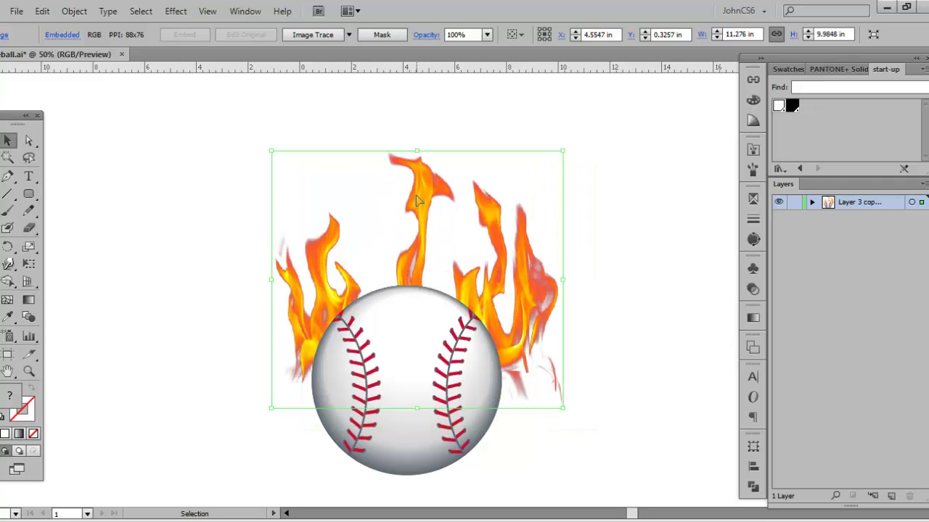
pyautogui.click(176, 319)
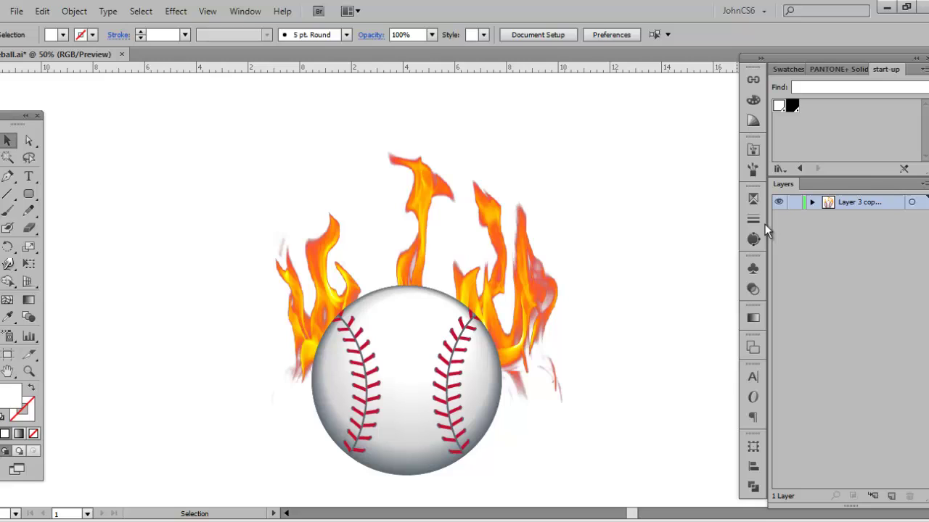
pyautogui.moveTo(522, 260)
pyautogui.mouseDown()
pyautogui.moveTo(504, 187)
pyautogui.moveTo(529, 249)
pyautogui.mouseUp()
pyautogui.click(236, 259)
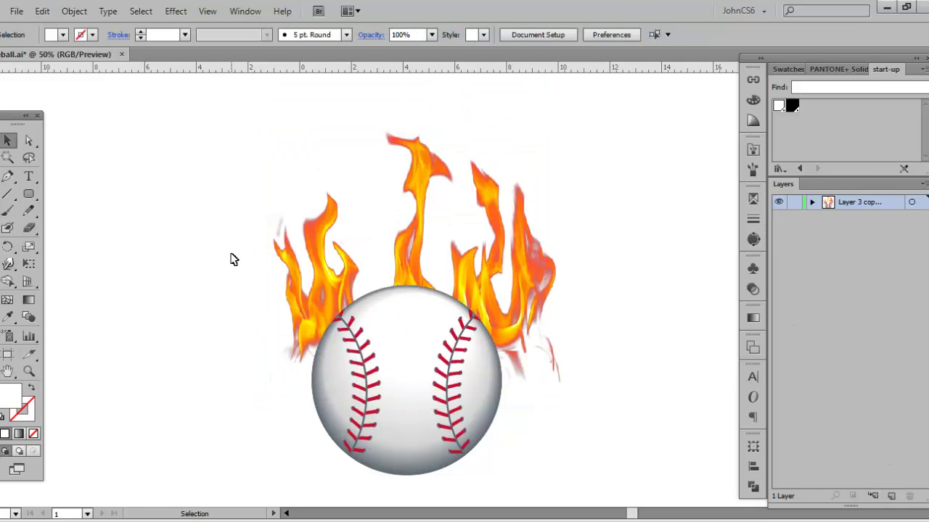
# - Move the baseball down and left into place beneath the flames
pyautogui.click(388, 402)
pyautogui.click(197, 385)
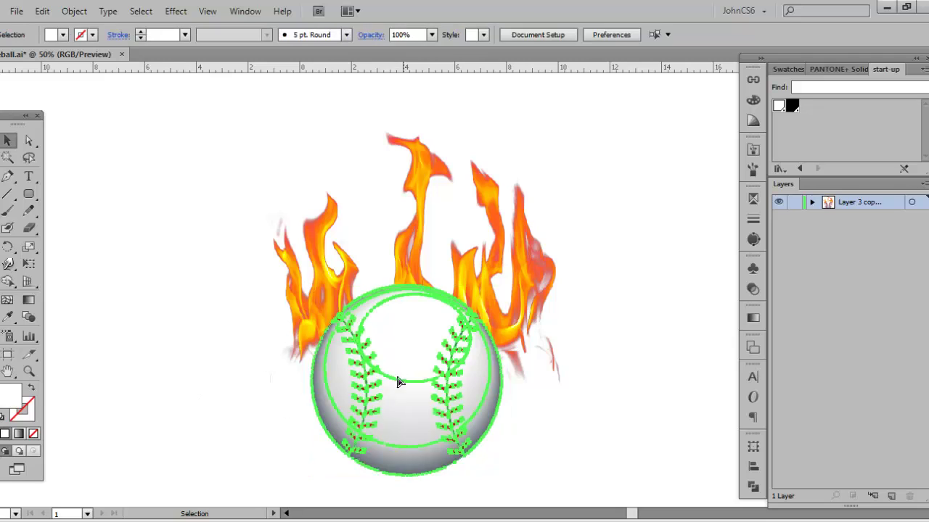
pyautogui.moveTo(394, 327); pyautogui.dragTo(339, 402)
pyautogui.click(222, 342)
pyautogui.moveTo(222, 342); pyautogui.dragTo(170, 242)
pyautogui.moveTo(305, 291); pyautogui.dragTo(319, 273)
pyautogui.click(473, 368)
pyautogui.moveTo(463, 185); pyautogui.dragTo(500, 263)
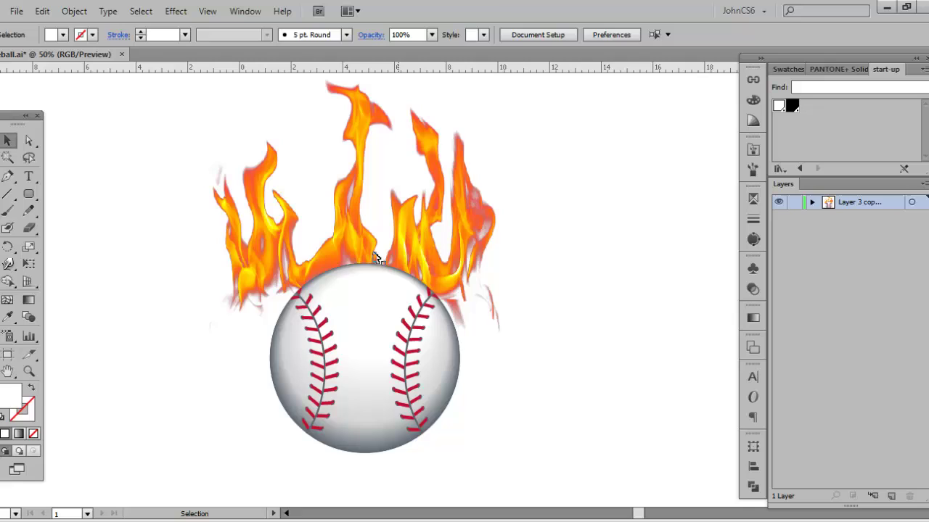
pyautogui.click(346, 373)
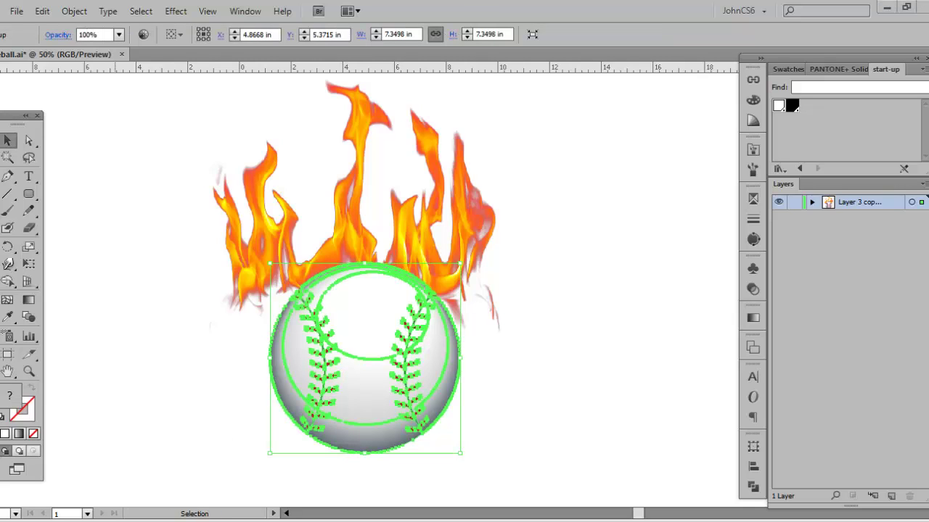
pyautogui.moveTo(109, 505)
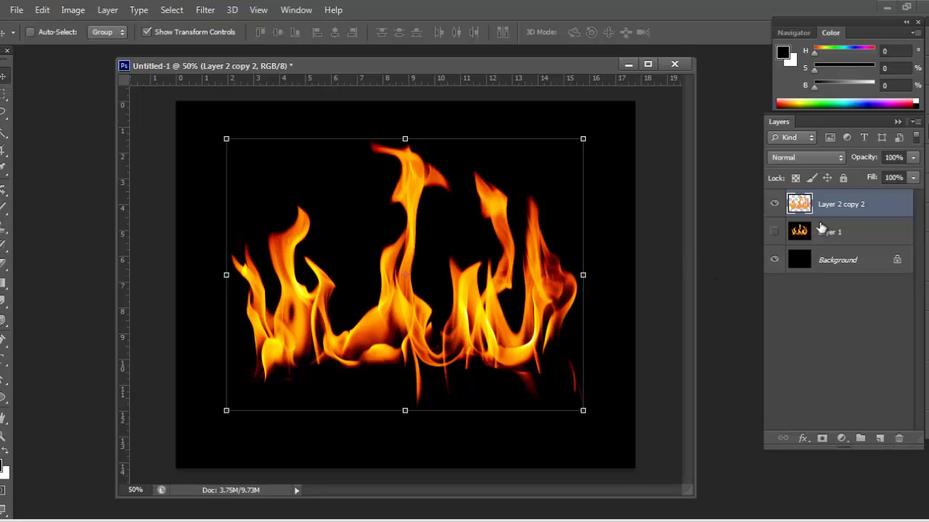
# - Enlarge the canvas upward and to the right with the Crop tool
pyautogui.hotkey('ctrl', '-')
pyautogui.press('c')
pyautogui.moveTo(405, 193); pyautogui.dragTo(406, 106)
pyautogui.moveTo(519, 284); pyautogui.dragTo(580, 292)
pyautogui.press('Return')
# - Fill the enlarged Background layer with black
pyautogui.click(840, 261)
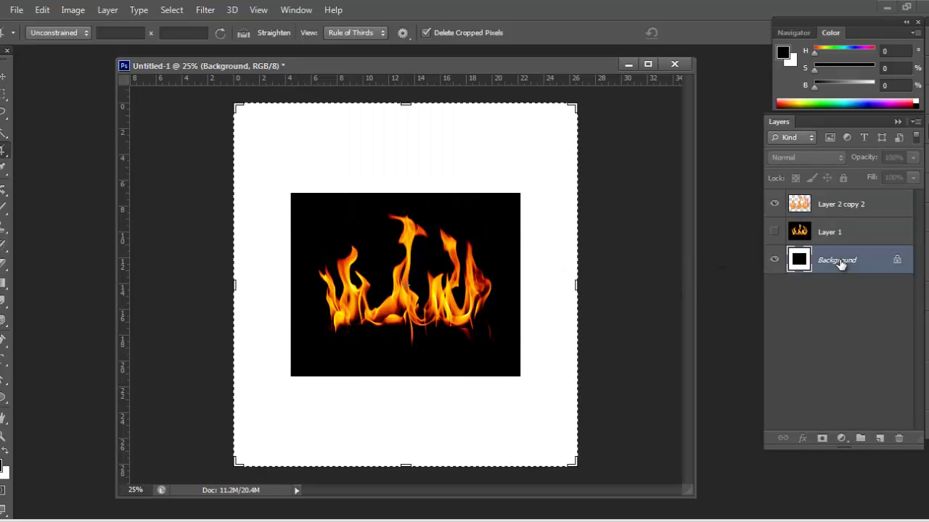
pyautogui.hotkey('alt', 'BackSpace')
pyautogui.click(833, 206)
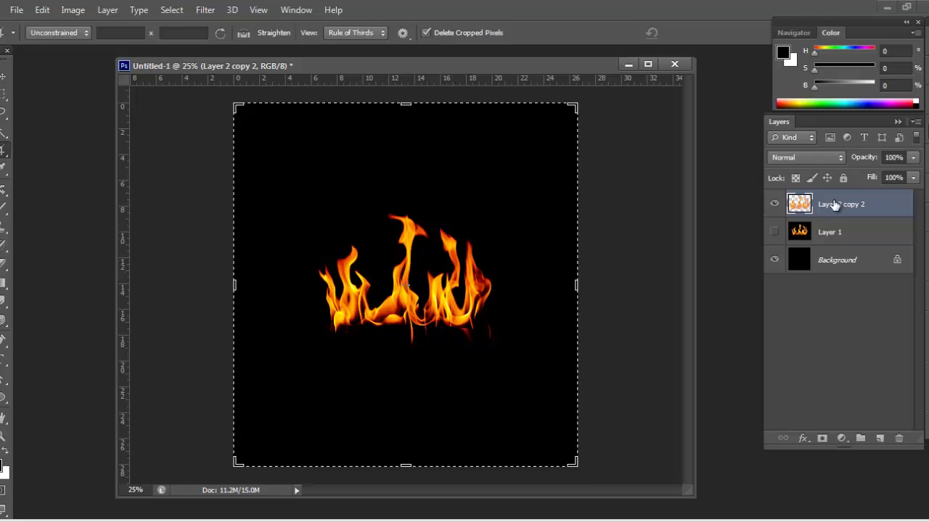
pyautogui.click(836, 231)
pyautogui.click(835, 211)
# - Paste the baseball as a Smart Object, enlarge it to about 111% and lower it into the flames
pyautogui.hotkey('ctrl', 'v')
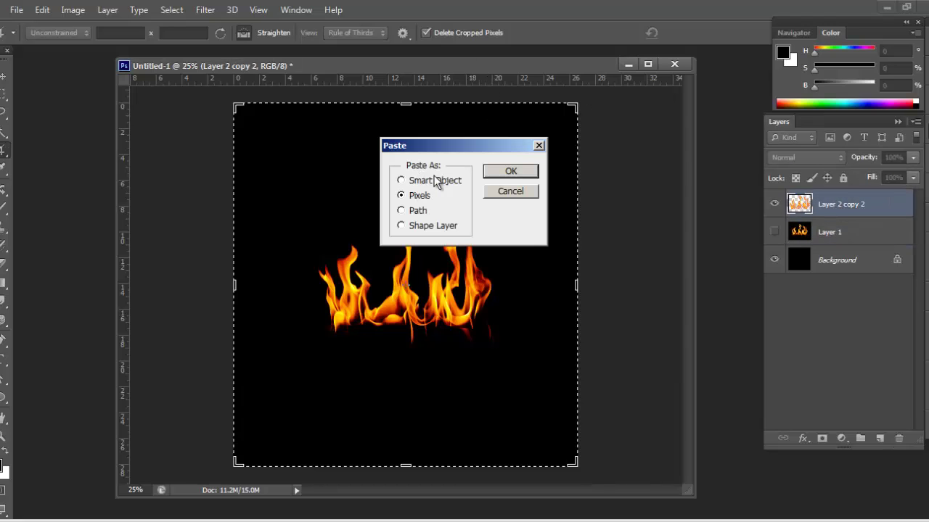
pyautogui.click(438, 183)
pyautogui.click(512, 172)
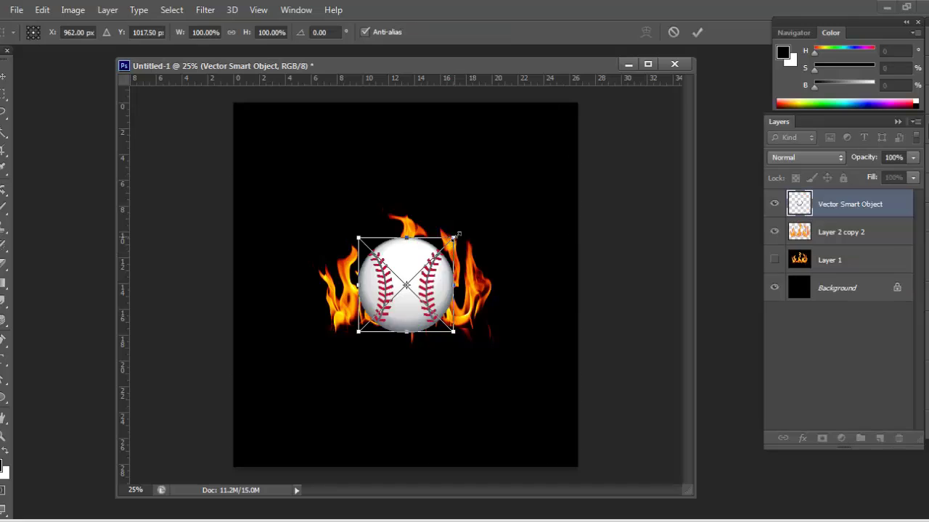
pyautogui.moveTo(453, 236); pyautogui.dragTo(477, 224)
pyautogui.moveTo(435, 251); pyautogui.dragTo(428, 314)
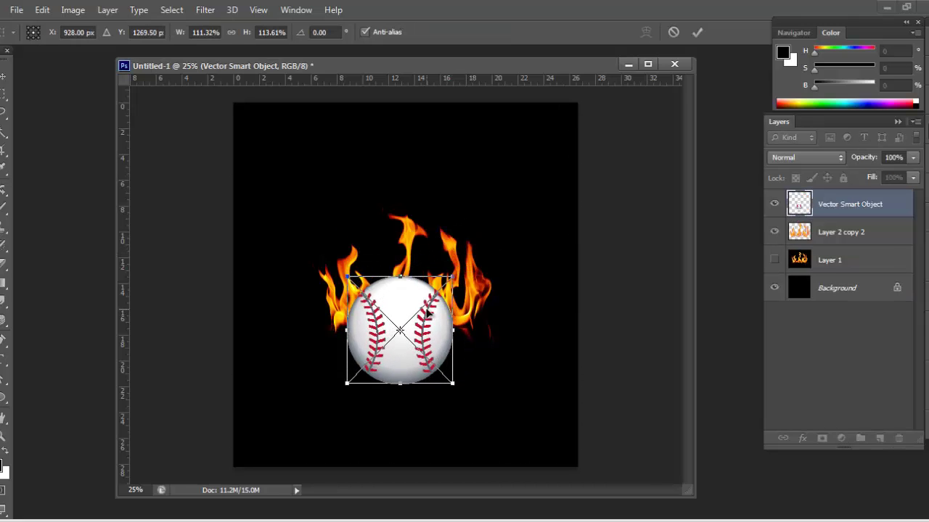
pyautogui.press('c')
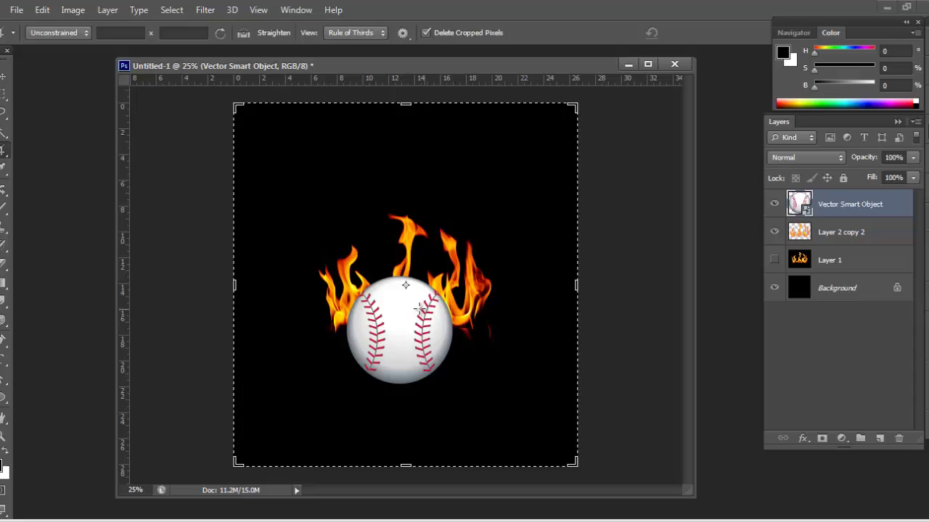
# - Nudge the baseball, duplicate Layer 2 copy 2, hide the original and raise the copy slightly
pyautogui.press('v')
pyautogui.moveTo(419, 303); pyautogui.dragTo(424, 309)
pyautogui.click(842, 234)
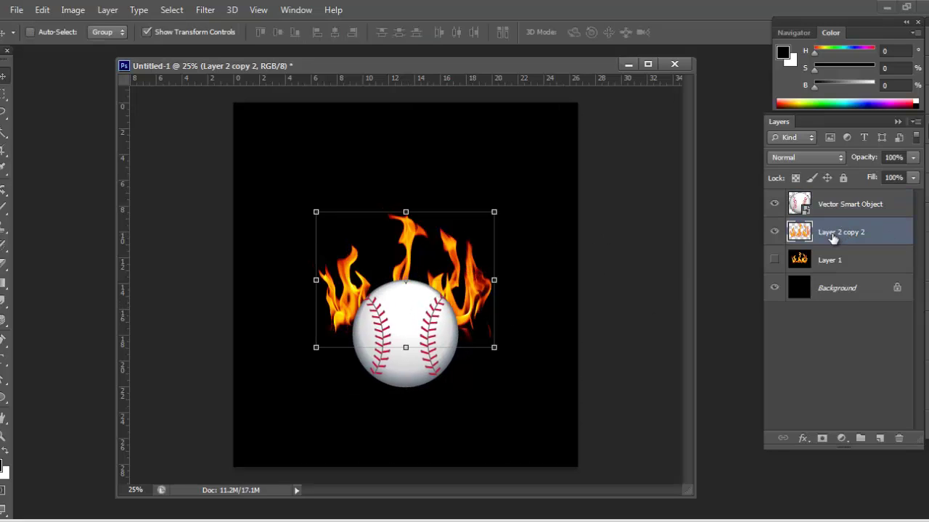
pyautogui.hotkey('ctrl', 'j')
pyautogui.click(774, 259)
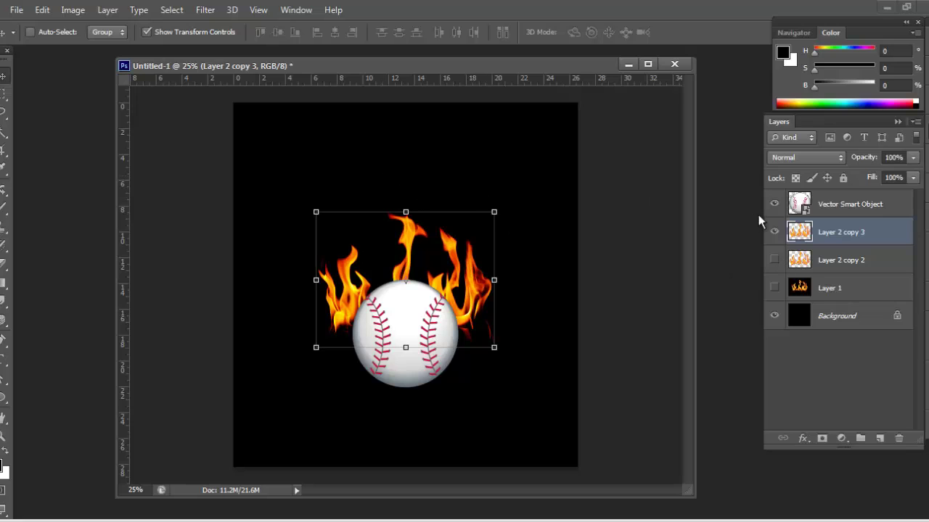
pyautogui.moveTo(417, 249); pyautogui.dragTo(417, 234)
# - Warp the duplicate flames, pulling the lower corners down around the ball and stretching them taller
pyautogui.click(40, 9)
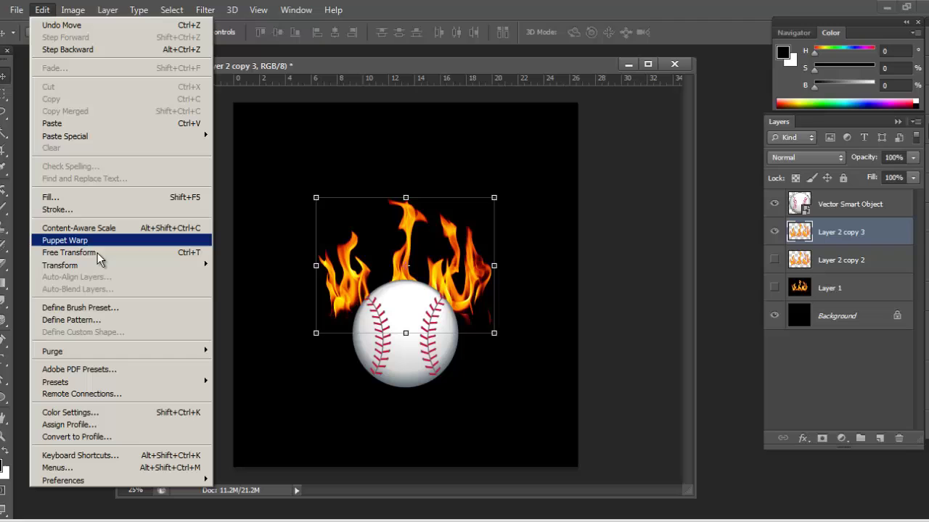
pyautogui.moveTo(85, 265)
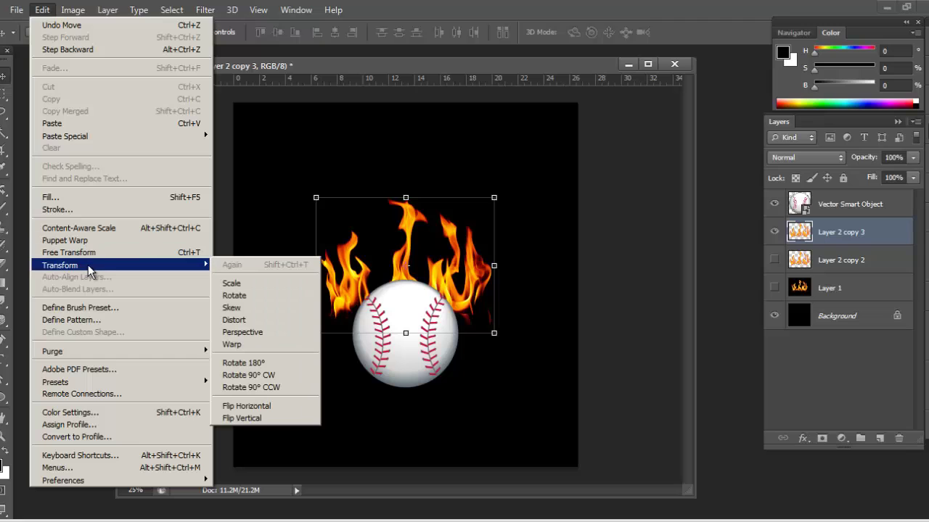
pyautogui.click(275, 347)
pyautogui.moveTo(317, 336); pyautogui.dragTo(374, 378)
pyautogui.moveTo(495, 333); pyautogui.dragTo(432, 375)
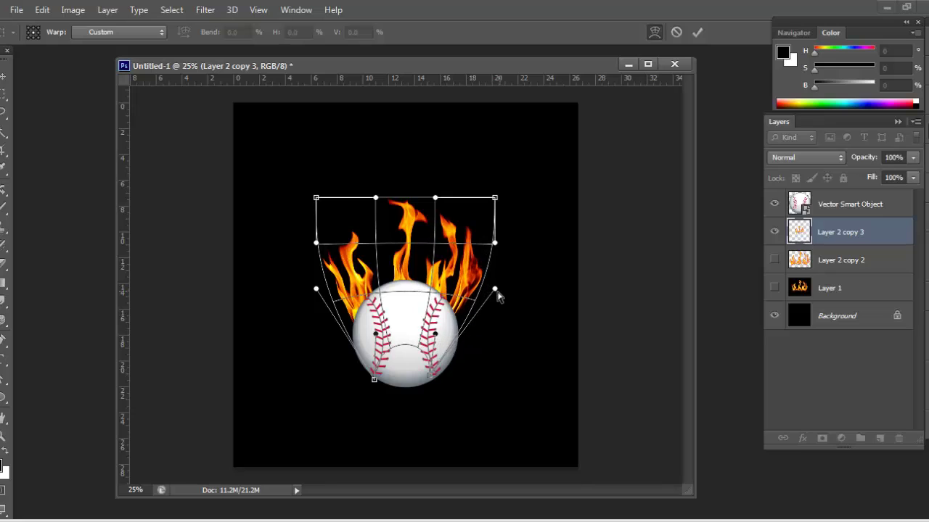
pyautogui.moveTo(495, 289); pyautogui.dragTo(501, 296)
pyautogui.moveTo(440, 269); pyautogui.dragTo(423, 222)
# - Raise the warp's top handles into tall flame tongues above the baseball and apply the warp
pyautogui.moveTo(376, 199); pyautogui.dragTo(390, 135)
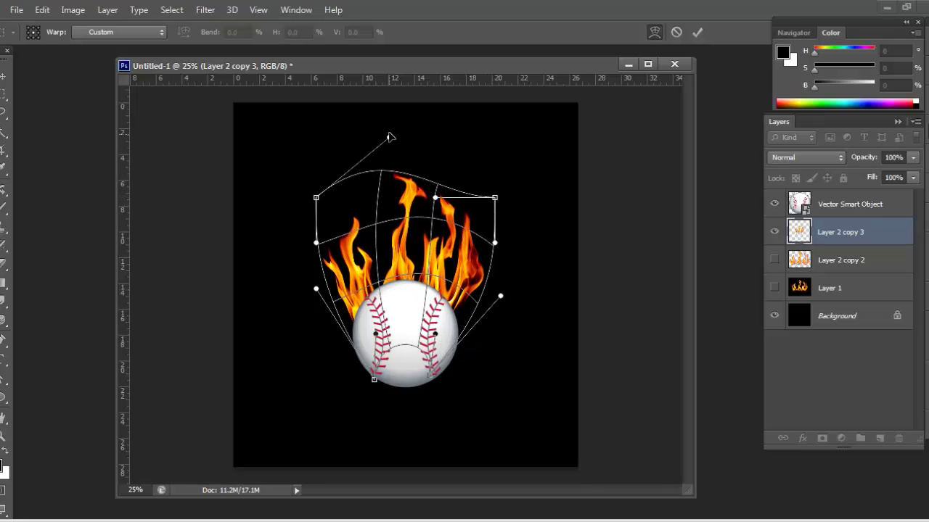
pyautogui.moveTo(435, 198); pyautogui.dragTo(476, 138)
pyautogui.moveTo(435, 198); pyautogui.dragTo(423, 235)
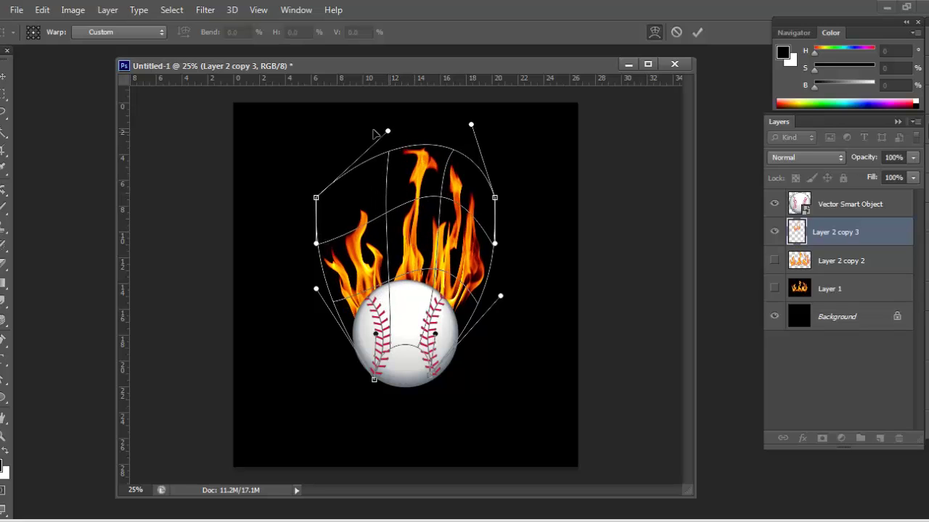
pyautogui.moveTo(387, 132); pyautogui.dragTo(326, 113)
pyautogui.moveTo(432, 202); pyautogui.dragTo(404, 236)
pyautogui.moveTo(433, 273); pyautogui.dragTo(435, 281)
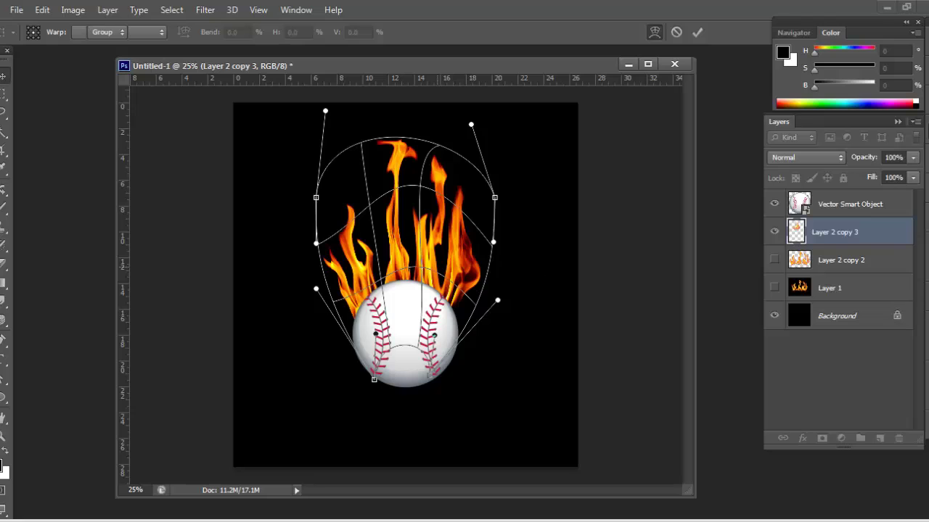
pyautogui.press('Return')
pyautogui.keyDown('shift'); pyautogui.click(856, 209); pyautogui.keyUp('shift')
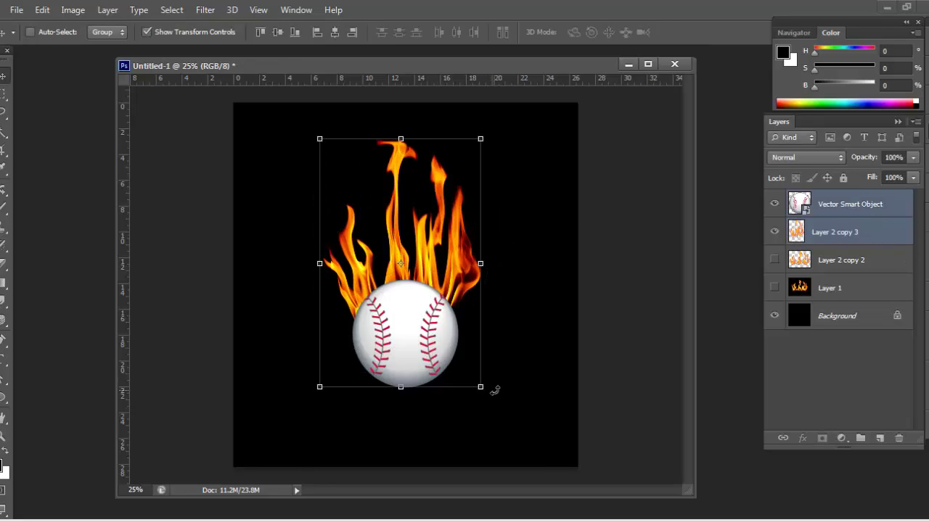
pyautogui.moveTo(494, 392); pyautogui.dragTo(619, 288)
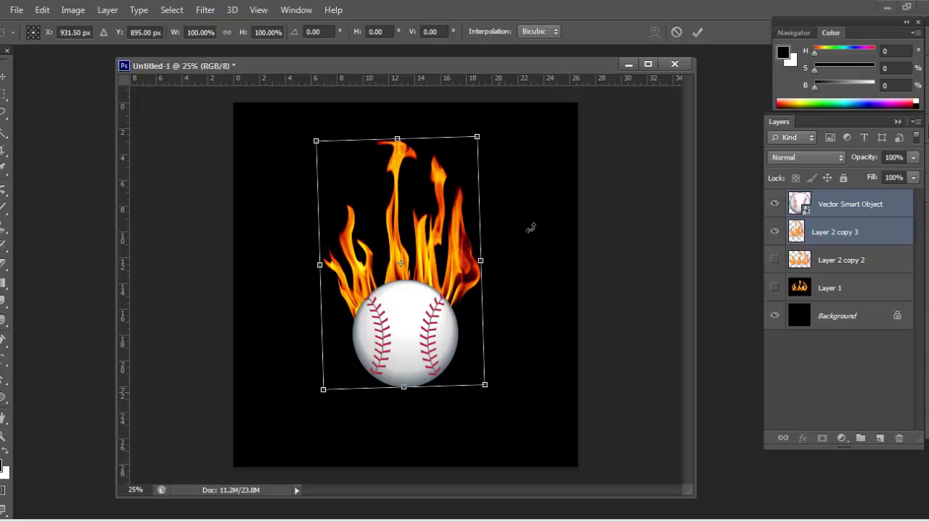
# - Rotate the baseball and Layer 2 copy 3 flames together about -90° so the flames trail left; cancel the extra tilt
pyautogui.moveTo(530, 228); pyautogui.dragTo(530, 227)
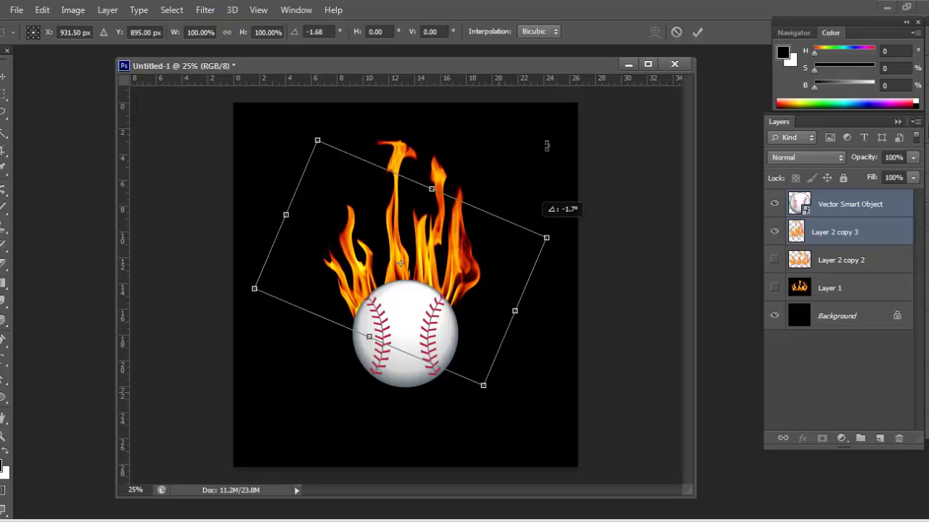
pyautogui.moveTo(544, 146); pyautogui.dragTo(544, 145)
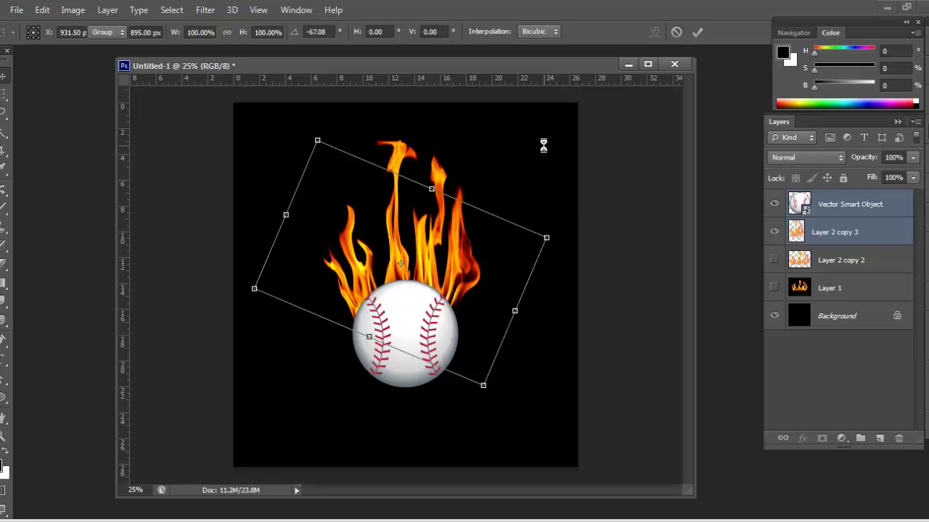
pyautogui.hotkey('ctrl', 't')
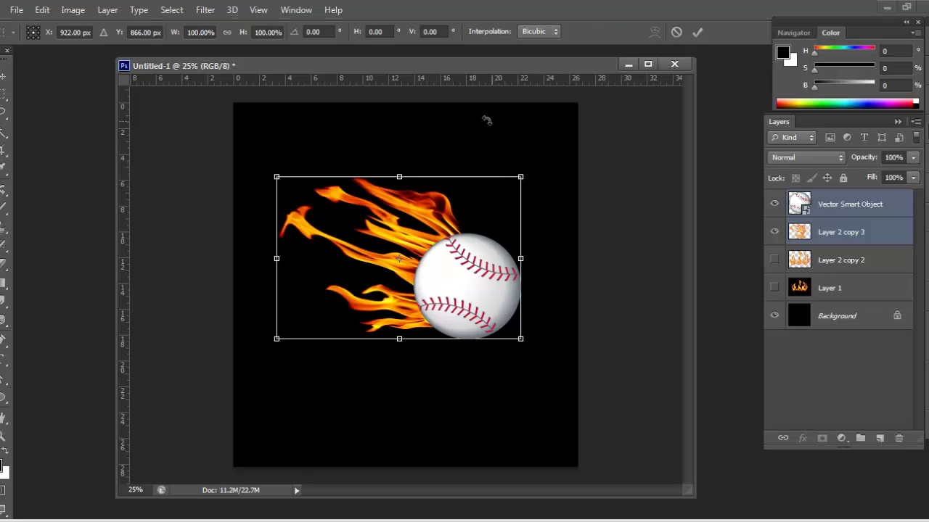
pyautogui.moveTo(486, 119); pyautogui.dragTo(487, 119)
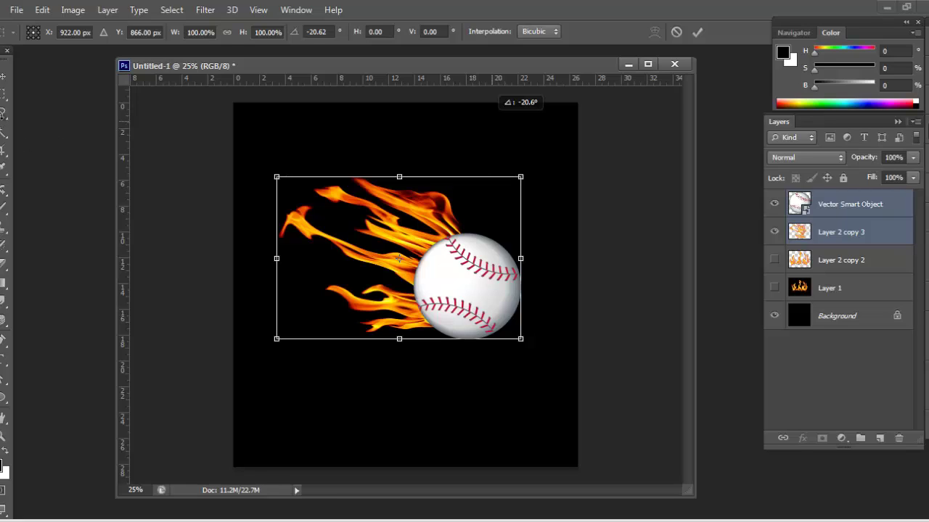
pyautogui.moveTo(487, 119); pyautogui.dragTo(204, 197)
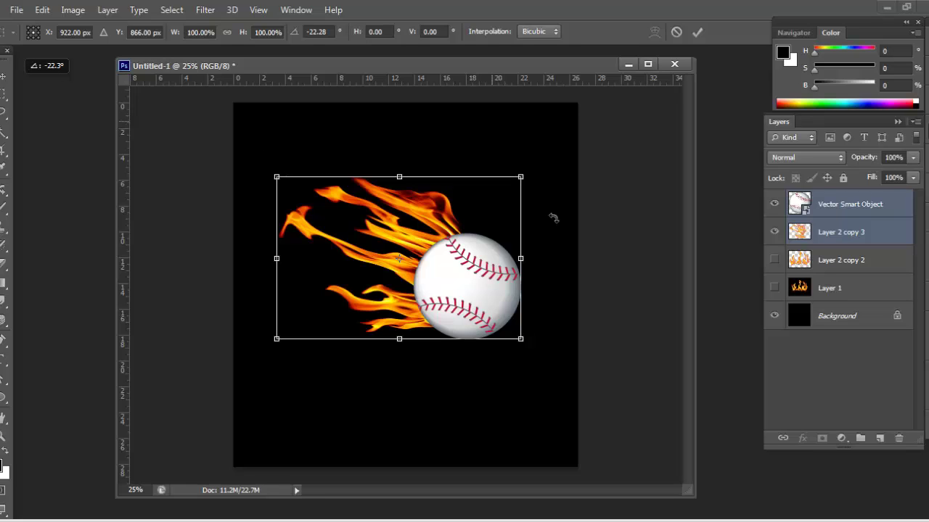
pyautogui.moveTo(431, 216); pyautogui.dragTo(431, 216)
pyautogui.press('Escape')
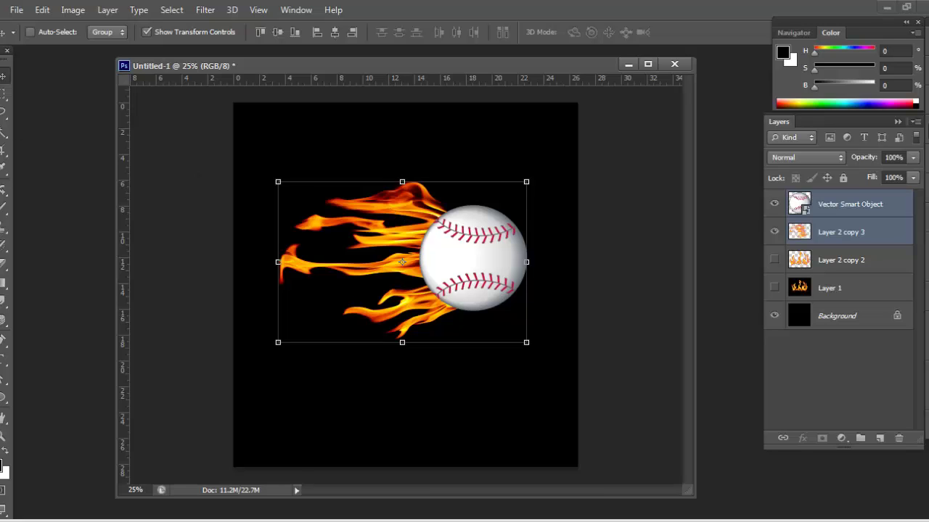
# - Hide the baseball, select the Layer 2 copy 3 flames layer, and show the black Background
pyautogui.click(3, 111)
pyautogui.click(774, 204)
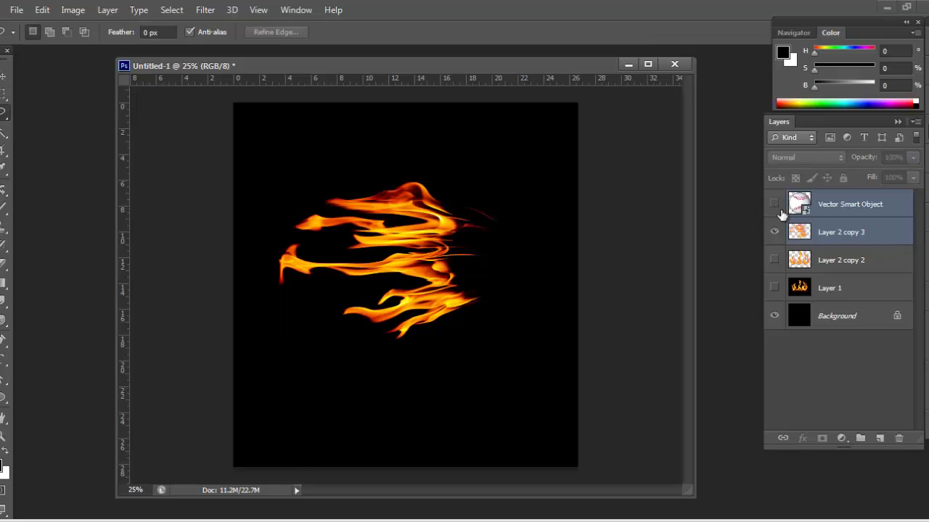
pyautogui.click(863, 238)
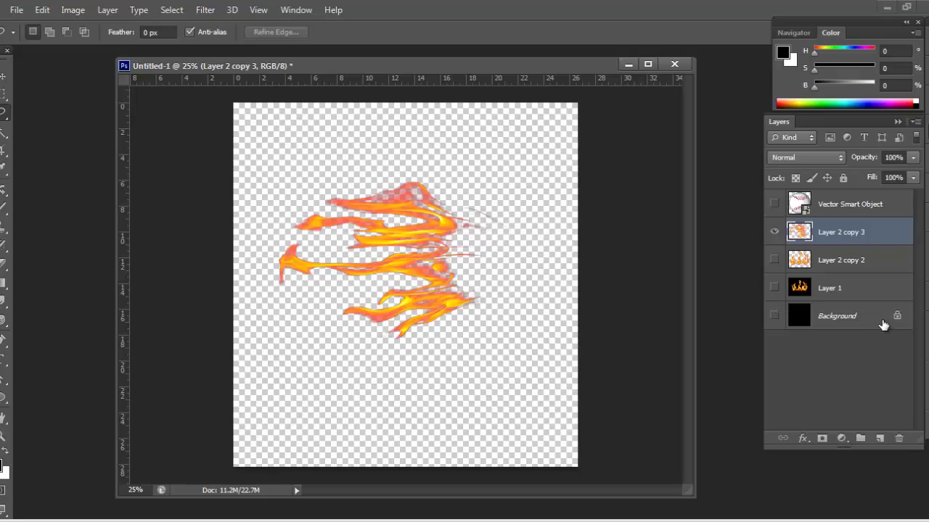
pyautogui.click(774, 316)
pyautogui.press('v')
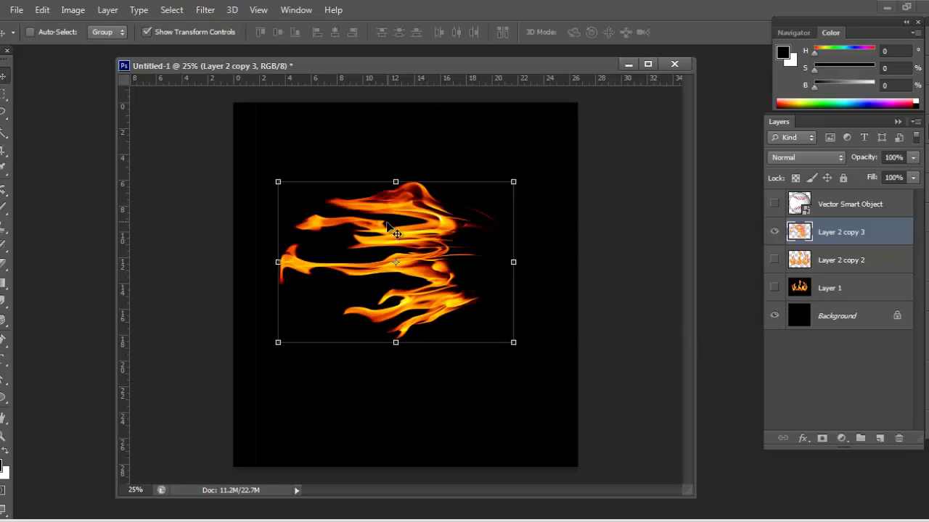
# - Crop the canvas to the flame pixels' selection, deselect, and hide the Background for transparency
pyautogui.keyDown('ctrl'); pyautogui.click(802, 233); pyautogui.keyUp('ctrl')
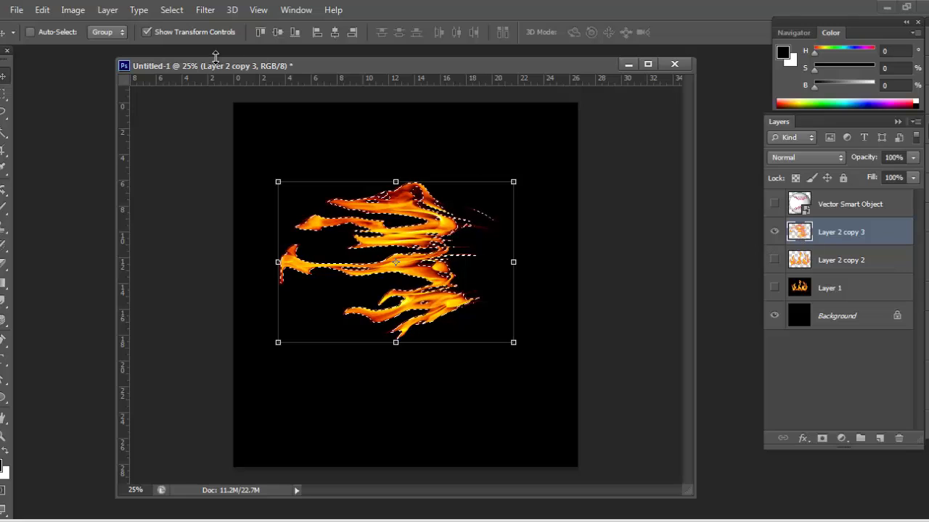
pyautogui.click(73, 10)
pyautogui.click(97, 142)
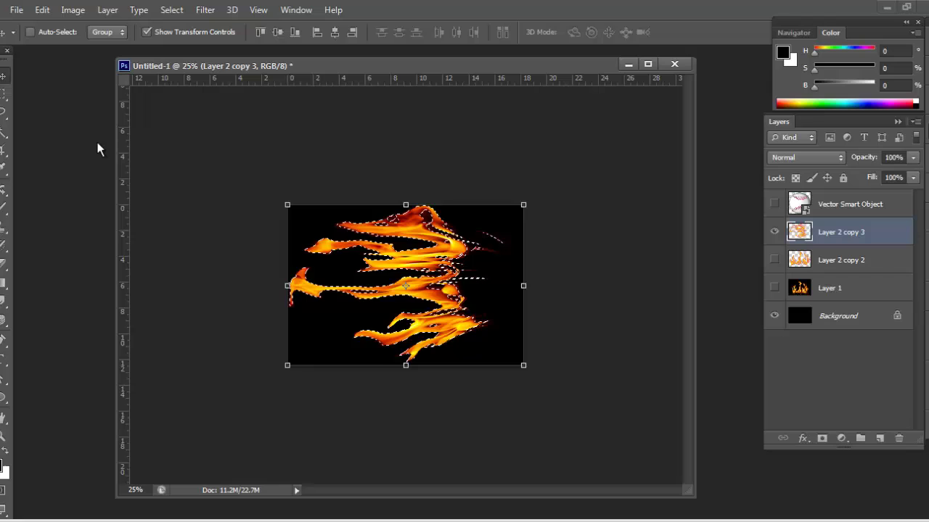
pyautogui.hotkey('ctrl', 'd')
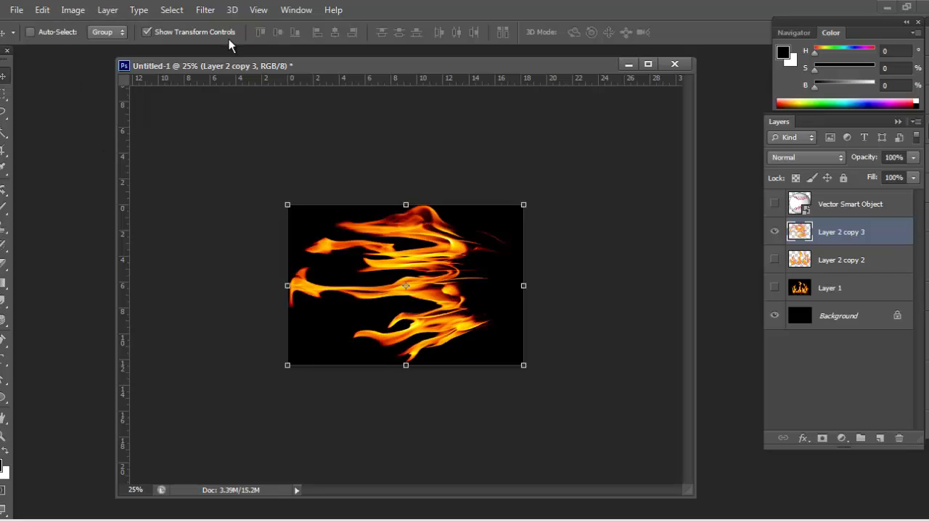
pyautogui.press('l')
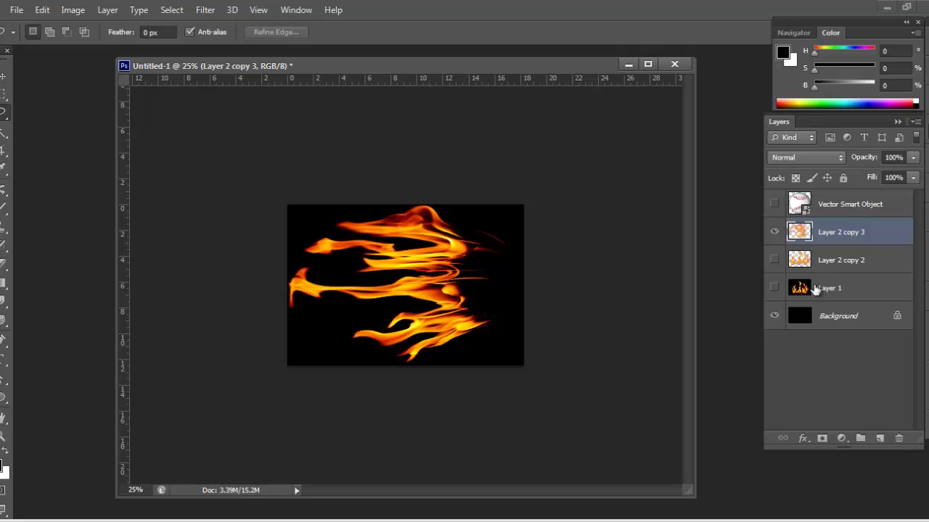
pyautogui.click(774, 315)
# - Save a copy in TIFF format, browsing to the Documents > Clip Art folder
pyautogui.click(21, 10)
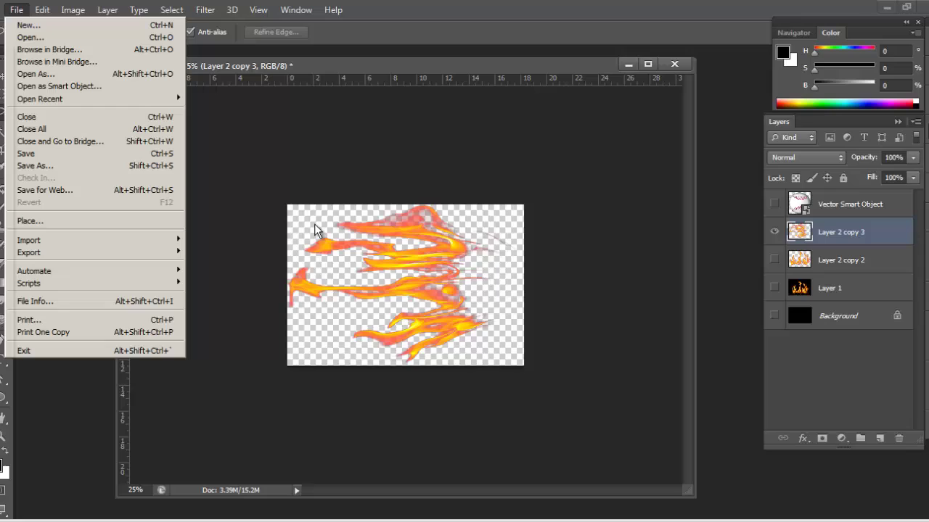
pyautogui.click(109, 165)
pyautogui.click(580, 338)
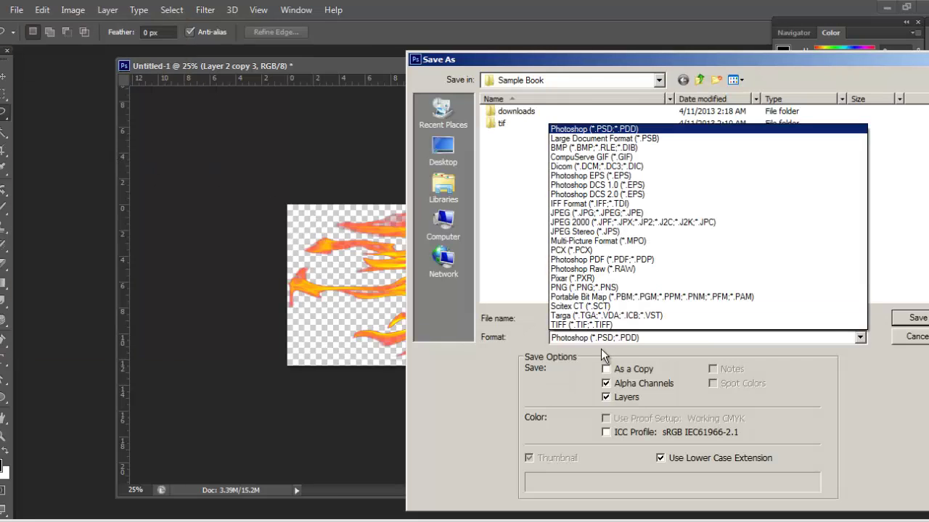
pyautogui.click(569, 324)
pyautogui.click(443, 187)
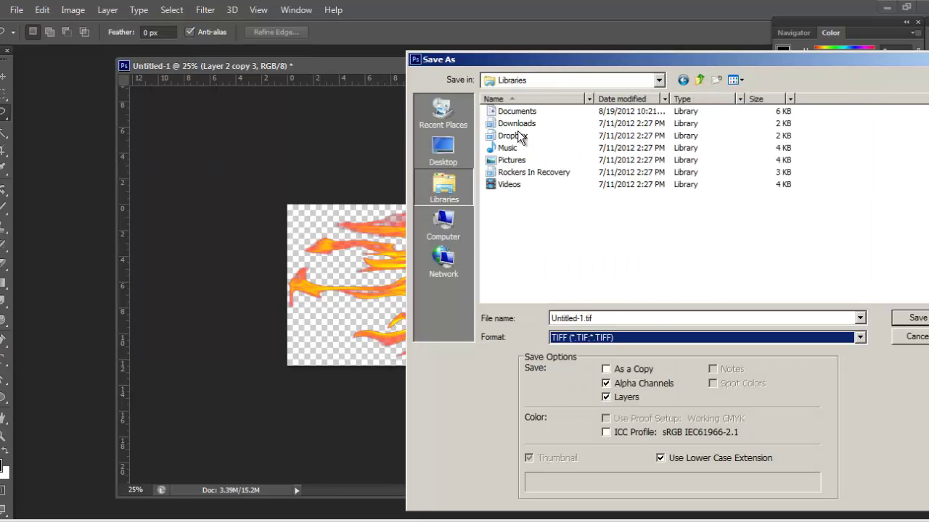
pyautogui.doubleClick(513, 111)
pyautogui.click(516, 132)
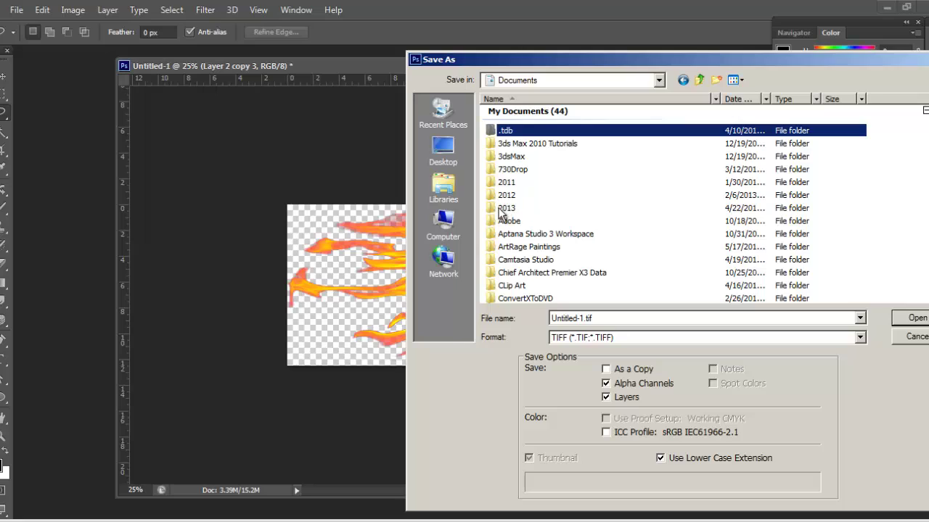
pyautogui.click(511, 247)
pyautogui.click(503, 286)
pyautogui.doubleClick(504, 287)
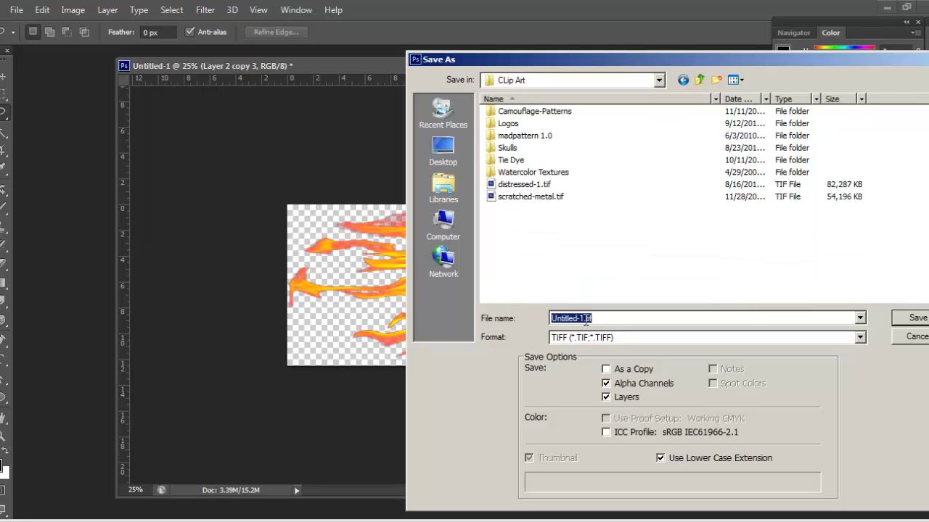
# - Name the file flame.tif and save it with Save Transparency kept on in TIFF Options
pyautogui.write('flame')
pyautogui.click(912, 318)
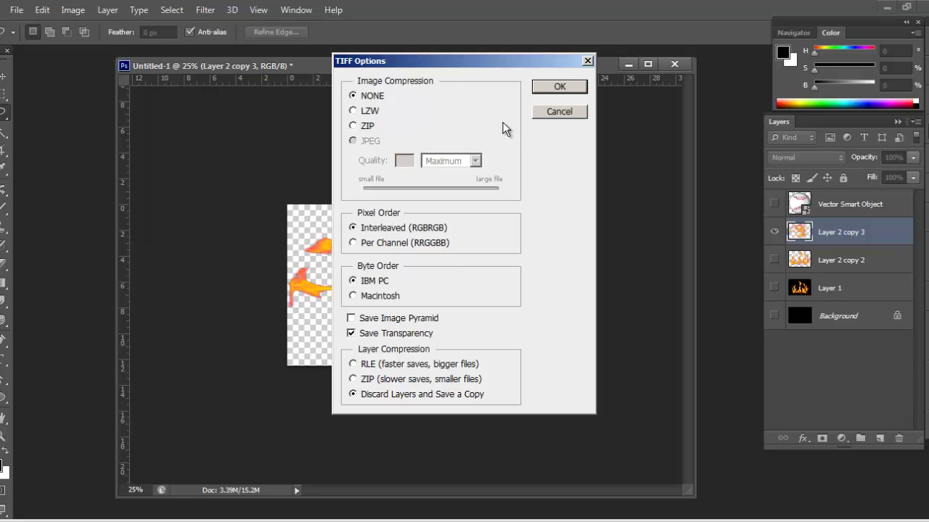
pyautogui.click(571, 88)
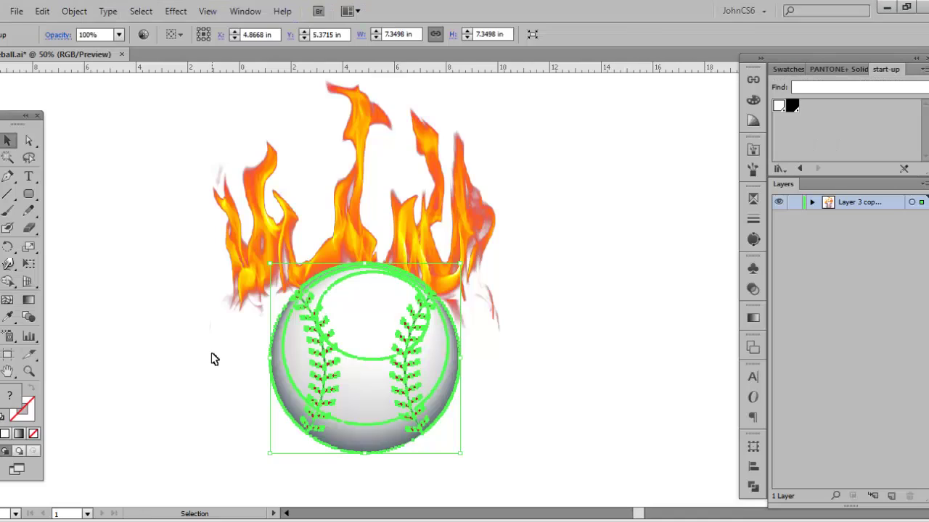
# - Select the upright flame image and cut it out of the baseball artwork
pyautogui.click(214, 349)
pyautogui.click(251, 228)
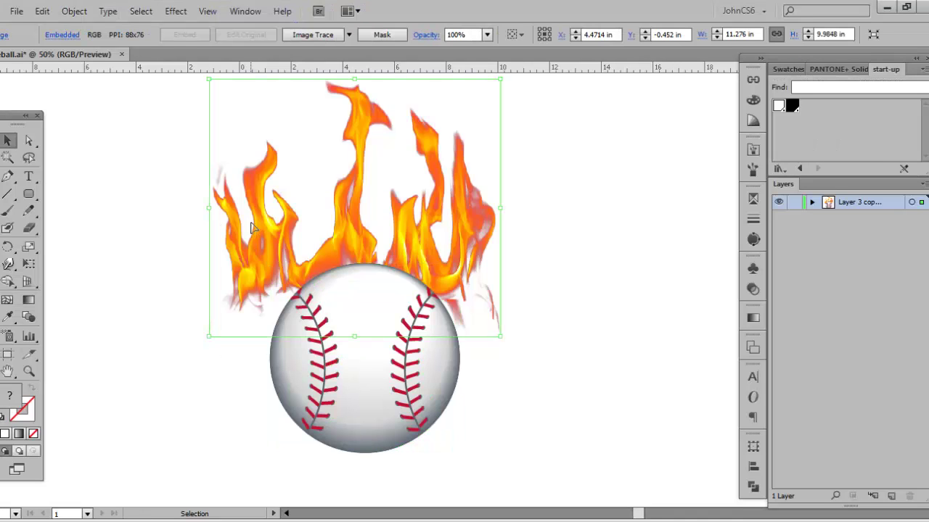
pyautogui.moveTo(128, 225); pyautogui.dragTo(291, 273)
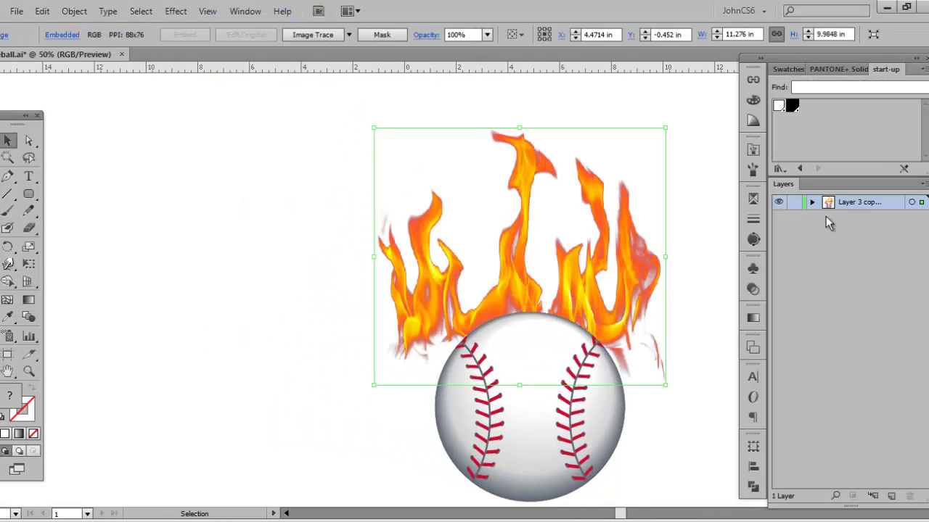
pyautogui.press('Delete')
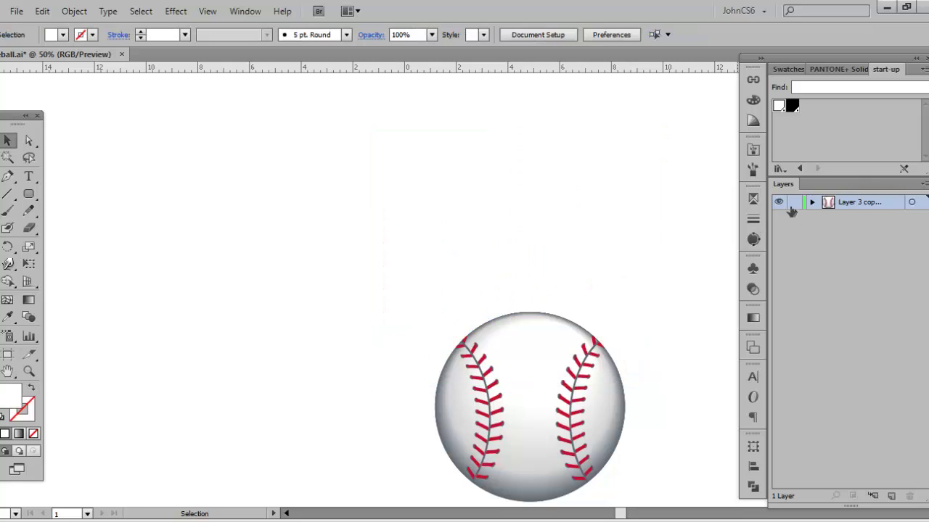
# - Lock the baseball layer, paste the upright flames onto a new hidden layer, and add another layer
pyautogui.click(793, 203)
pyautogui.click(891, 496)
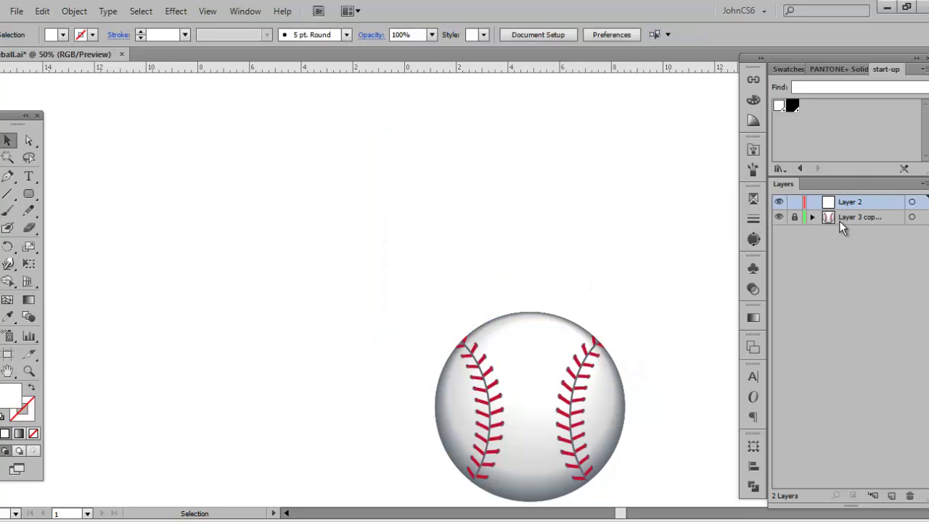
pyautogui.hotkey('ctrl', 'v')
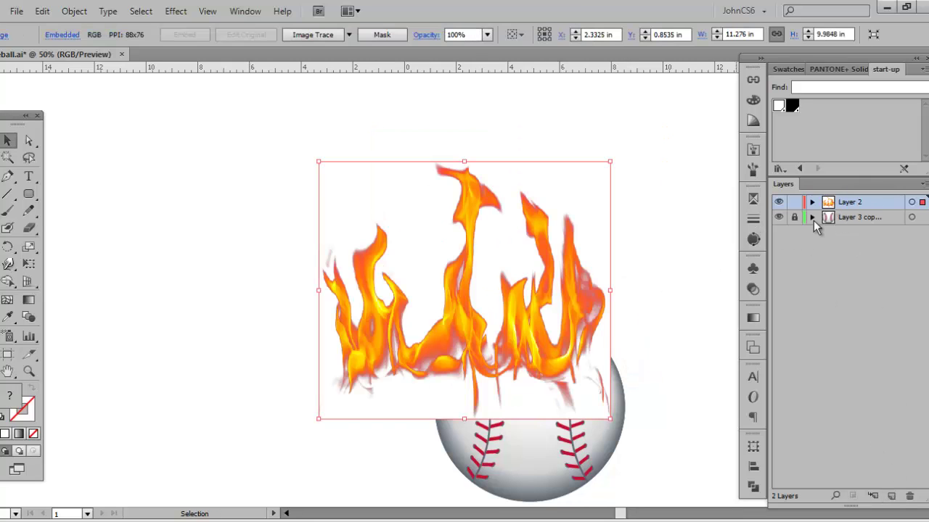
pyautogui.click(779, 202)
pyautogui.click(860, 217)
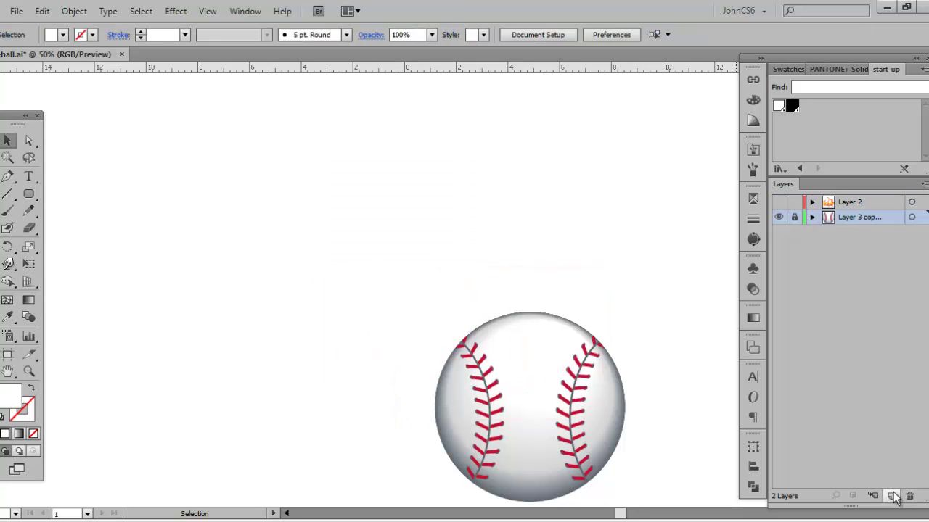
pyautogui.click(891, 497)
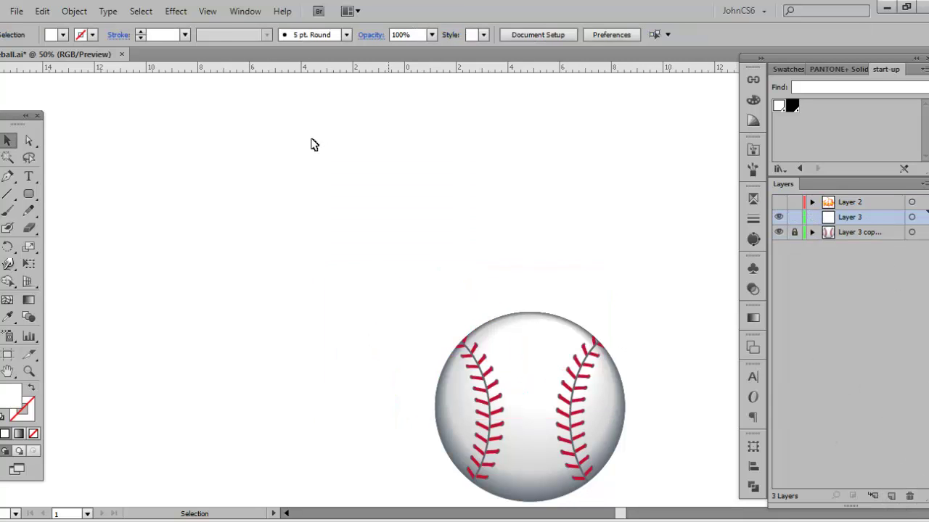
# - Place flame.tif from Documents > Clip Art into the baseball drawing
pyautogui.click(43, 11)
pyautogui.moveTo(18, 10)
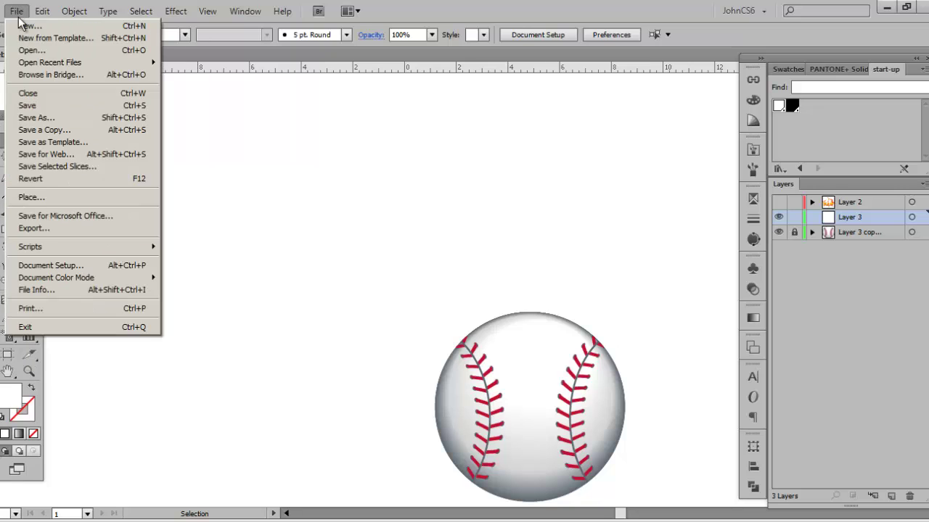
pyautogui.click(62, 199)
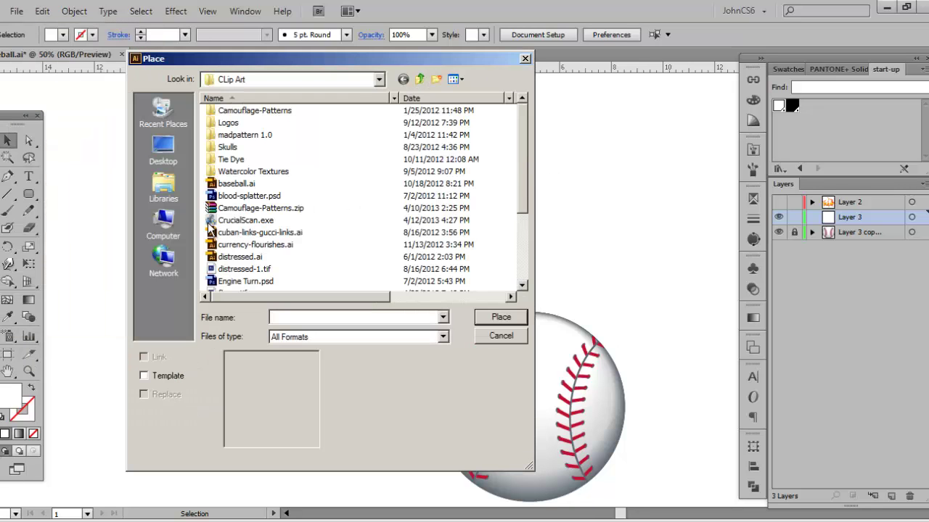
pyautogui.click(164, 187)
pyautogui.doubleClick(227, 118)
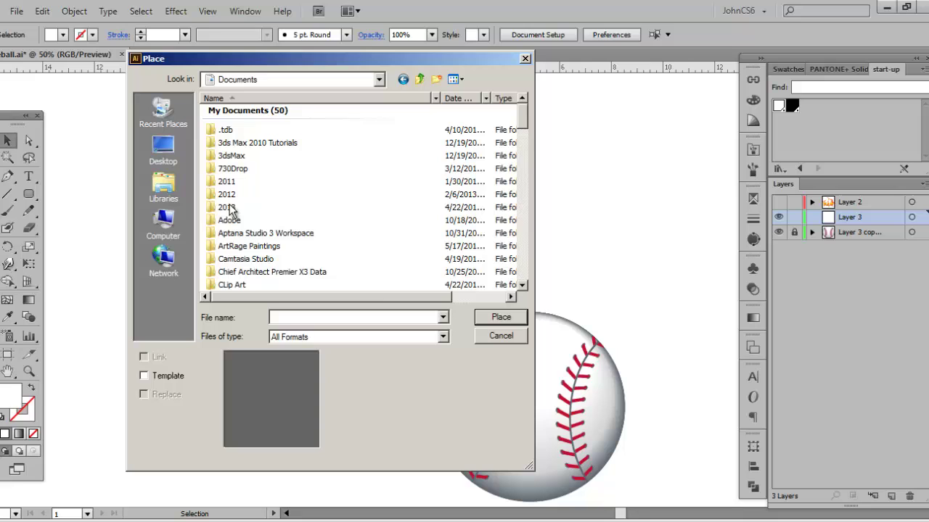
pyautogui.click(252, 246)
pyautogui.doubleClick(232, 285)
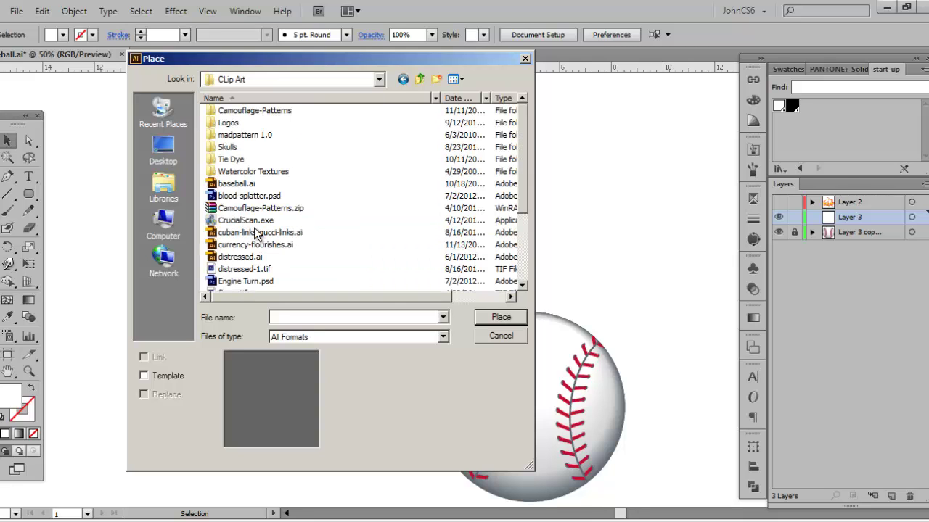
pyautogui.click(263, 269)
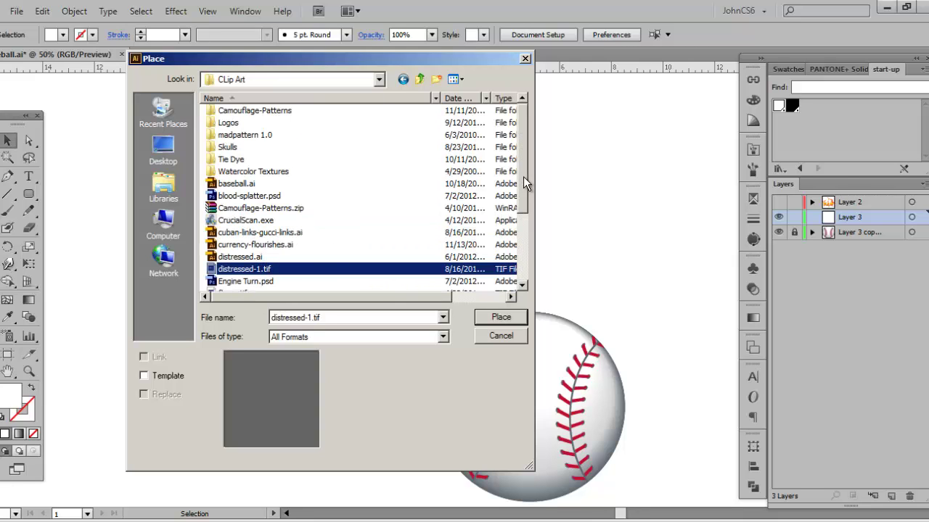
pyautogui.click(529, 260)
pyautogui.click(232, 185)
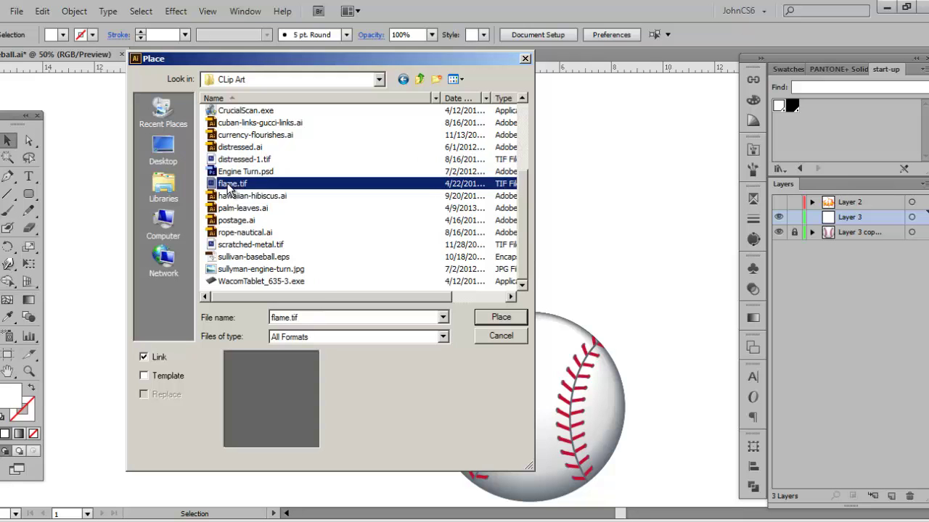
pyautogui.click(503, 320)
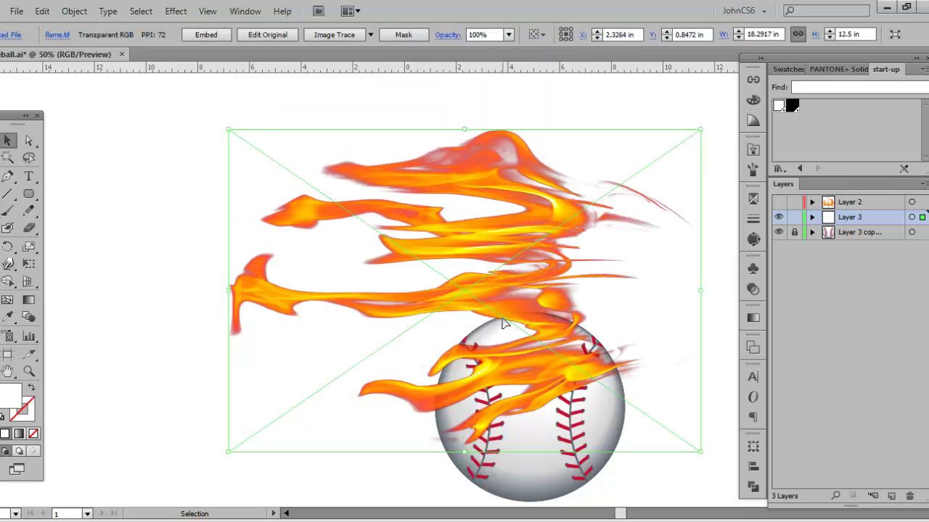
# - Drag the placed flame.tif image around the baseball to rough in its position
pyautogui.moveTo(566, 246); pyautogui.dragTo(531, 324)
pyautogui.moveTo(455, 269); pyautogui.dragTo(468, 237)
pyautogui.press('ctrl')
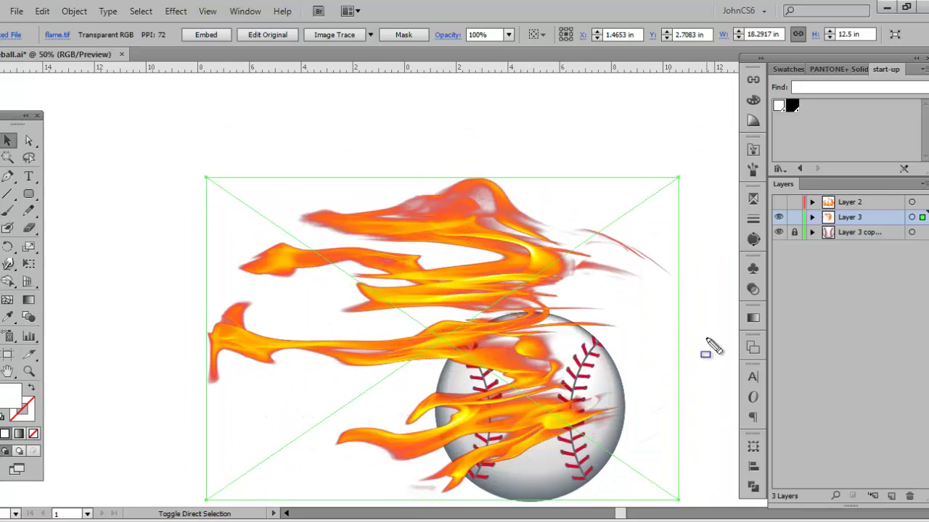
pyautogui.click(7, 140)
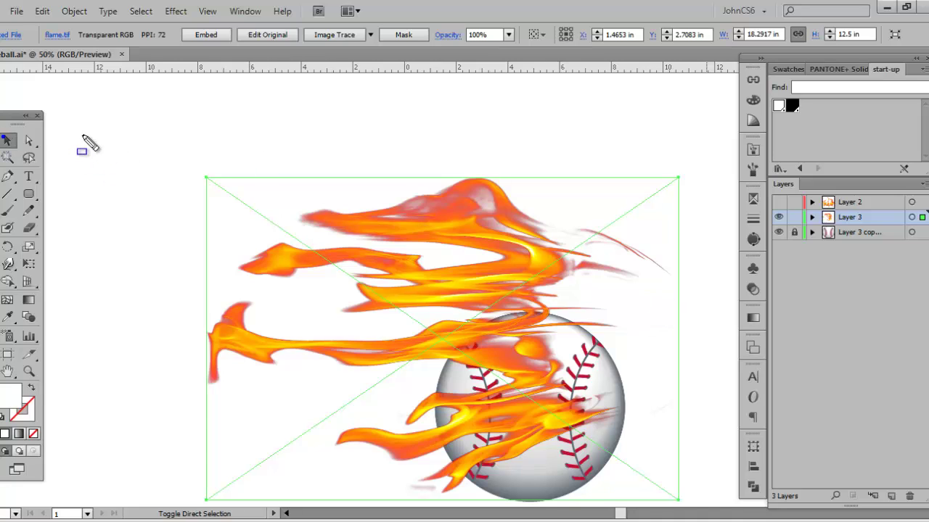
pyautogui.click(7, 139)
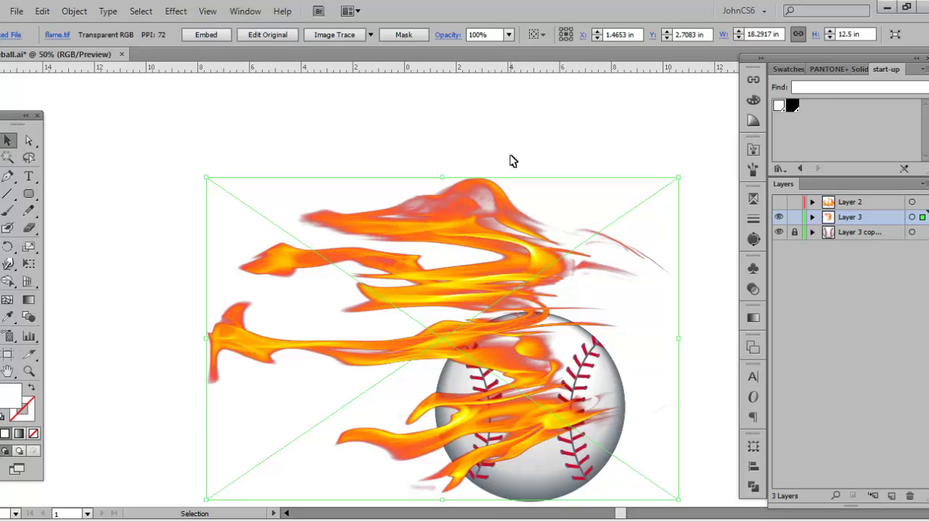
pyautogui.moveTo(488, 254); pyautogui.dragTo(560, 307)
pyautogui.click(593, 188)
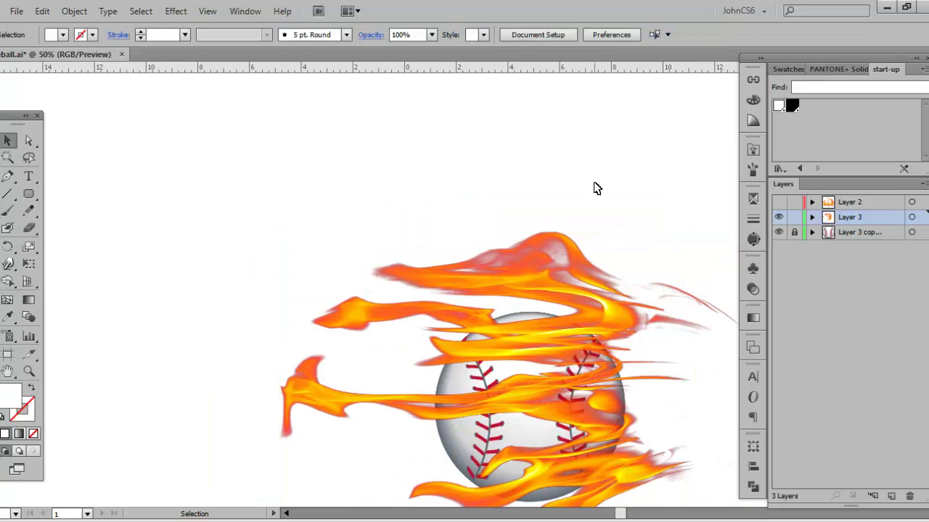
pyautogui.moveTo(593, 188); pyautogui.dragTo(481, 91)
pyautogui.moveTo(431, 247); pyautogui.dragTo(412, 218)
pyautogui.moveTo(470, 202); pyautogui.dragTo(397, 293)
# - Compare against the old upright flames, then settle the flame trail up and left behind the ball
pyautogui.click(779, 202)
pyautogui.click(779, 217)
pyautogui.click(779, 202)
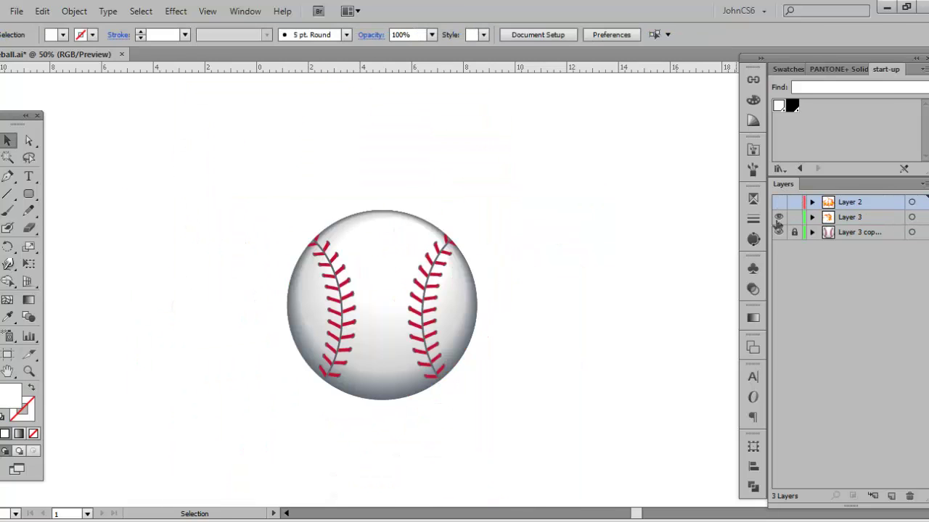
pyautogui.click(779, 217)
pyautogui.moveTo(479, 232); pyautogui.dragTo(439, 176)
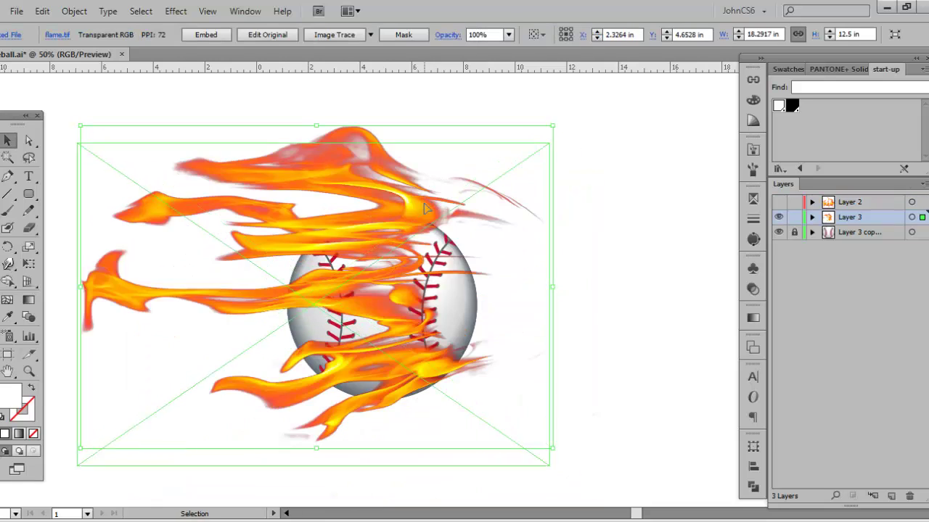
pyautogui.moveTo(426, 208); pyautogui.dragTo(388, 126)
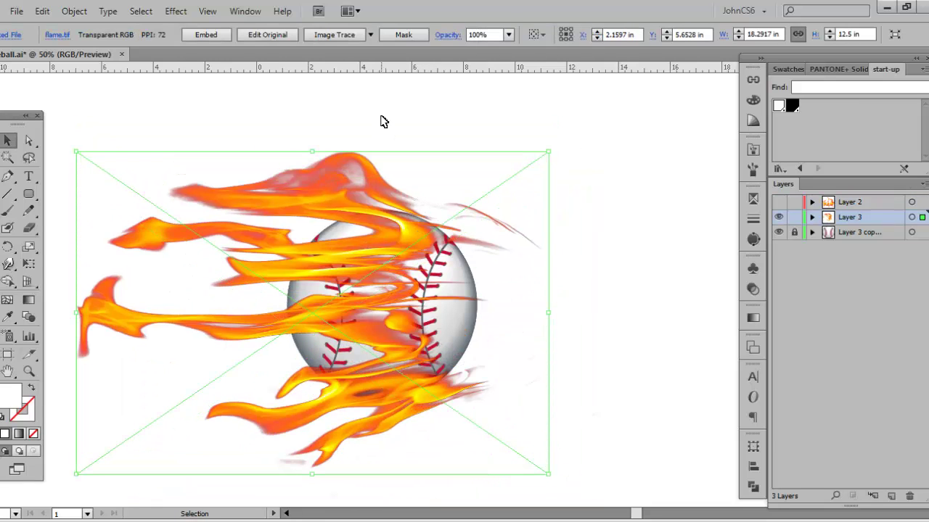